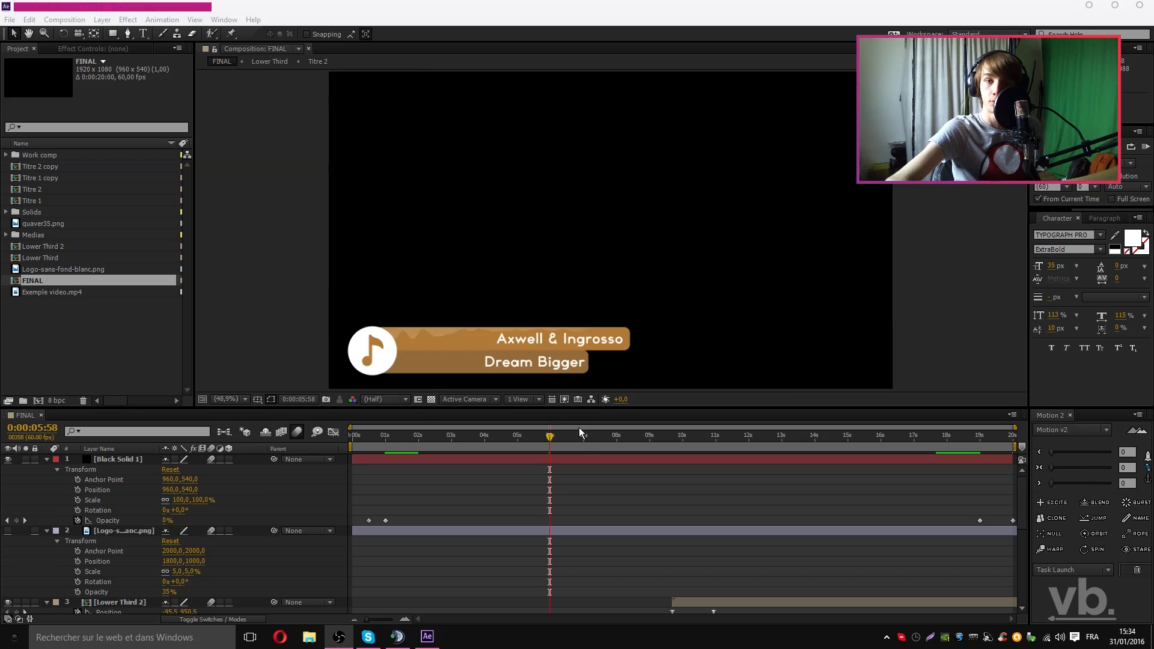
# Preview the music and HDV 6 lower-third titles at different times along the FINAL composition's timeline
pyautogui.moveTo(549, 437); pyautogui.dragTo(861, 475)
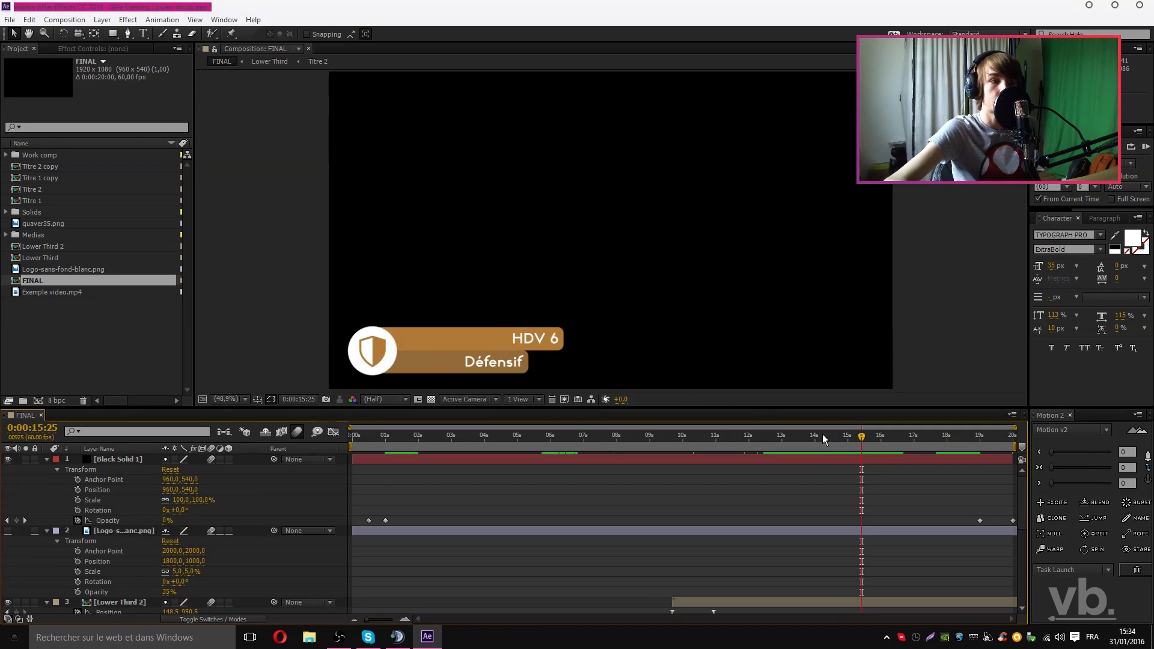
pyautogui.moveTo(857, 436); pyautogui.dragTo(866, 435)
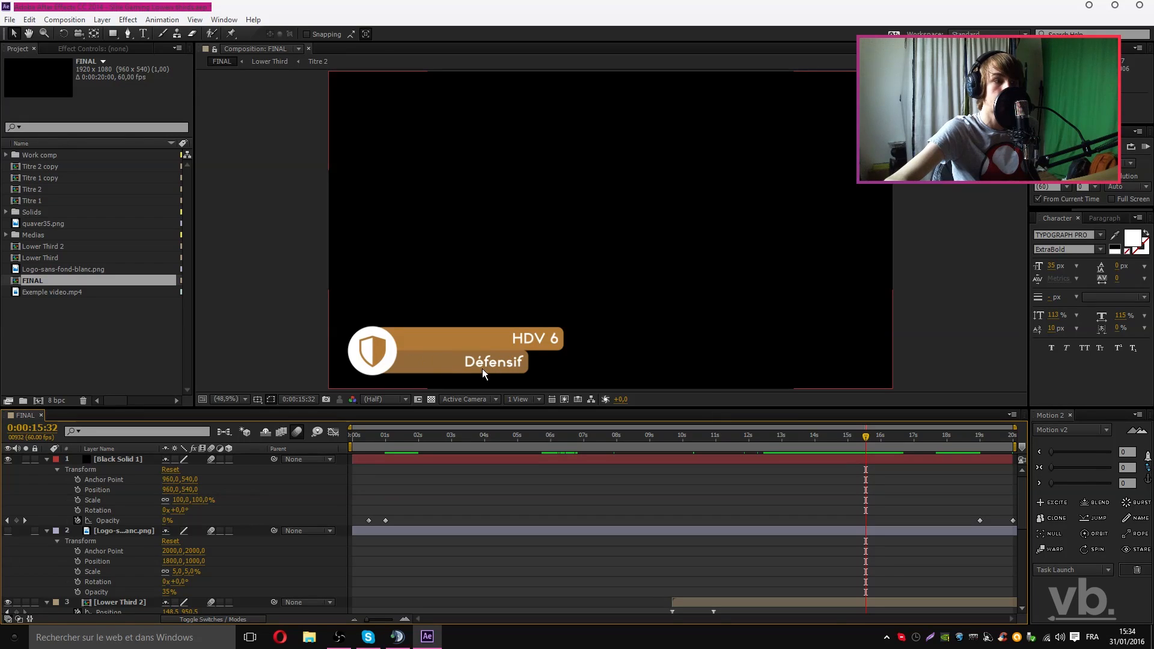
pyautogui.moveTo(867, 436); pyautogui.dragTo(533, 467)
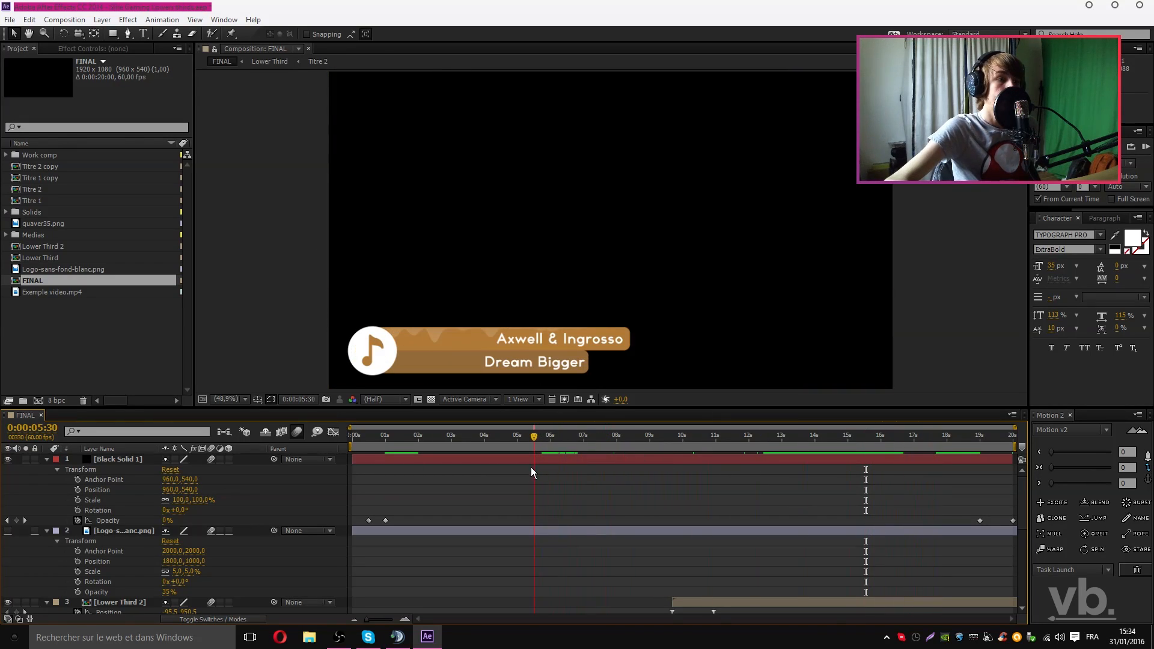
# Open the recent project SiFroZze intro.aep without saving changes to the current lower-thirds project
pyautogui.click(10, 19)
pyautogui.moveTo(72, 60)
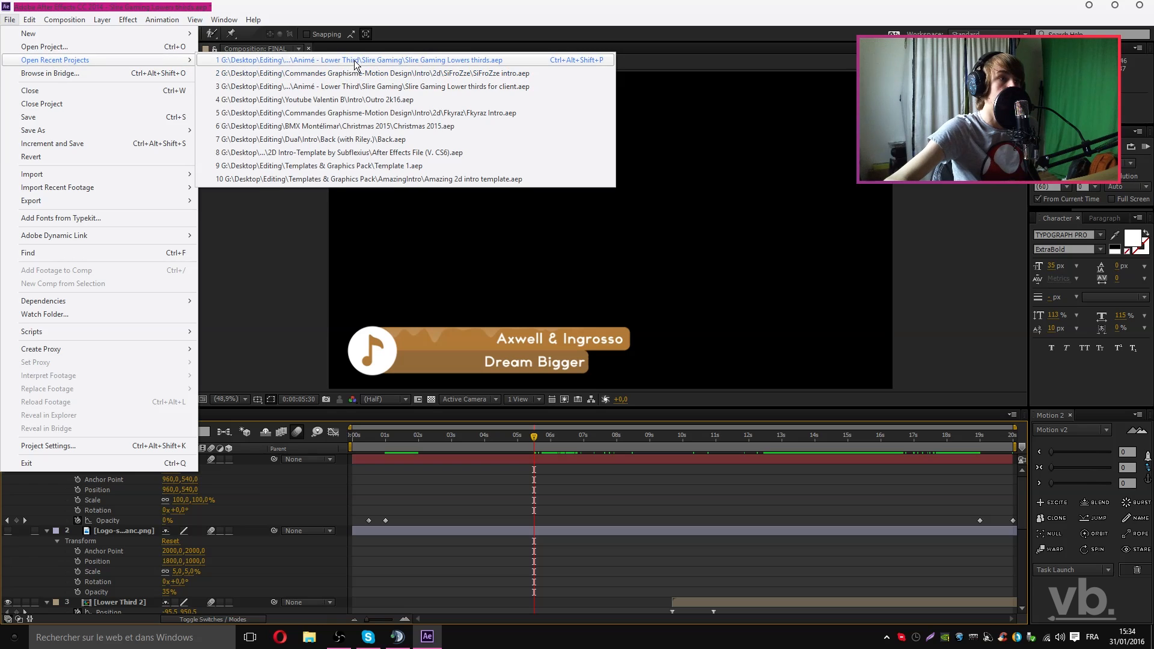
pyautogui.click(372, 73)
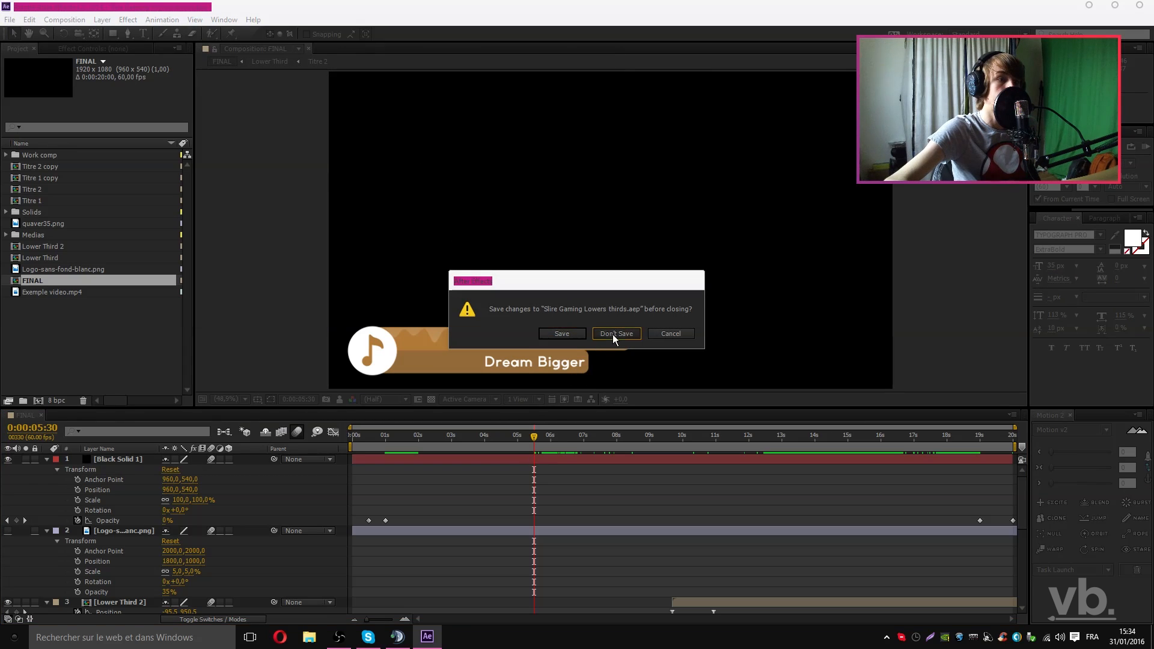
pyautogui.click(612, 334)
# Preview the Comp 1 intro animation across its timeline and check its empty background with the transparency grid
pyautogui.moveTo(352, 435); pyautogui.dragTo(994, 514)
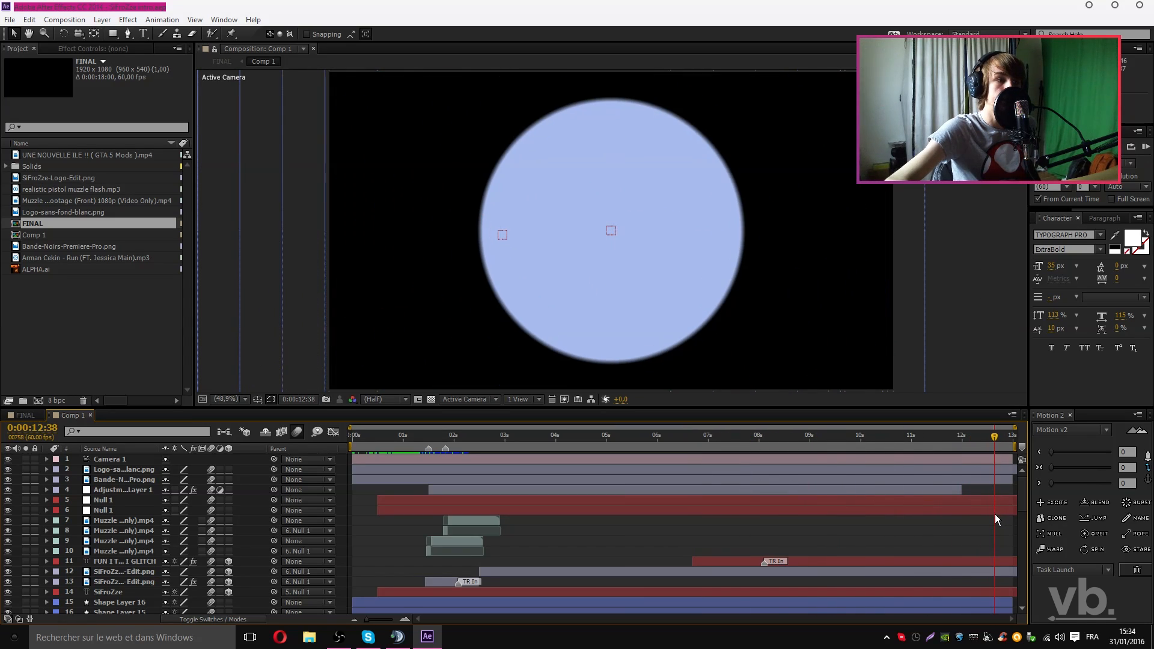
pyautogui.moveTo(998, 441); pyautogui.dragTo(405, 469)
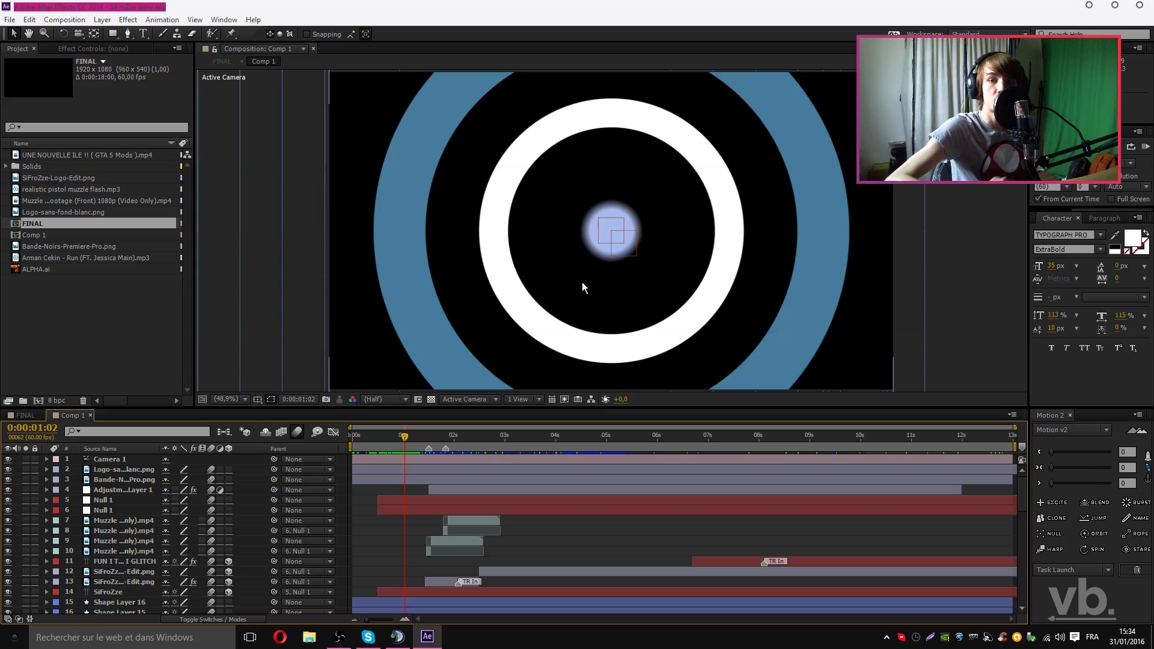
pyautogui.moveTo(403, 434); pyautogui.dragTo(956, 487)
pyautogui.moveTo(535, 511); pyautogui.dragTo(397, 511)
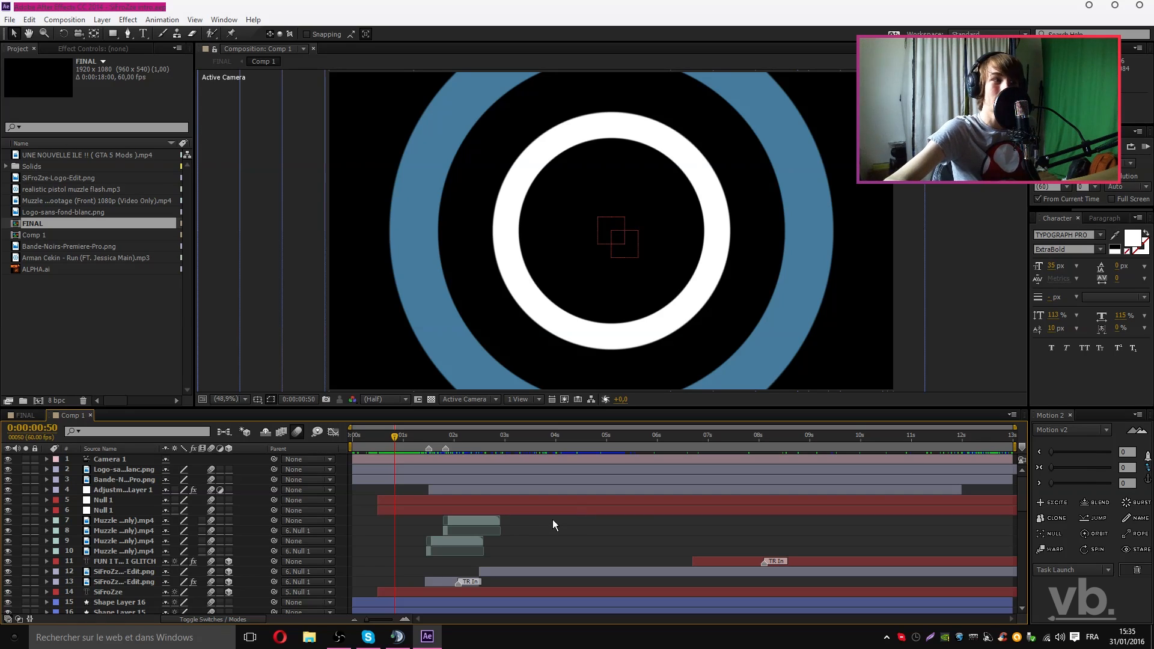
pyautogui.click(431, 400)
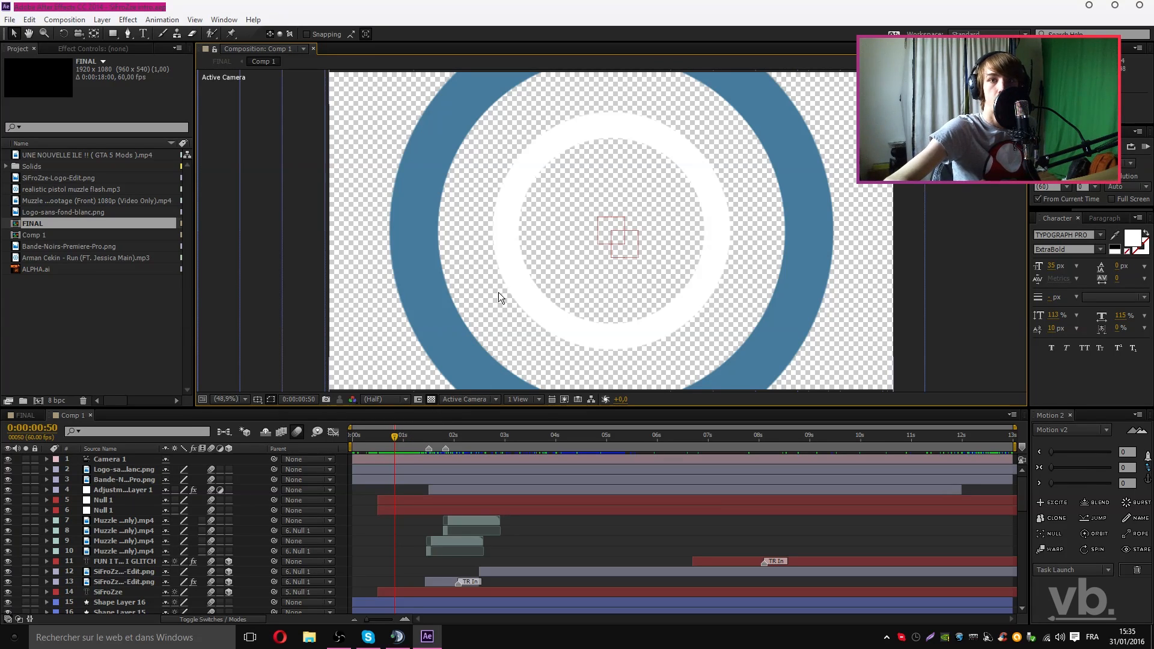
pyautogui.click(432, 399)
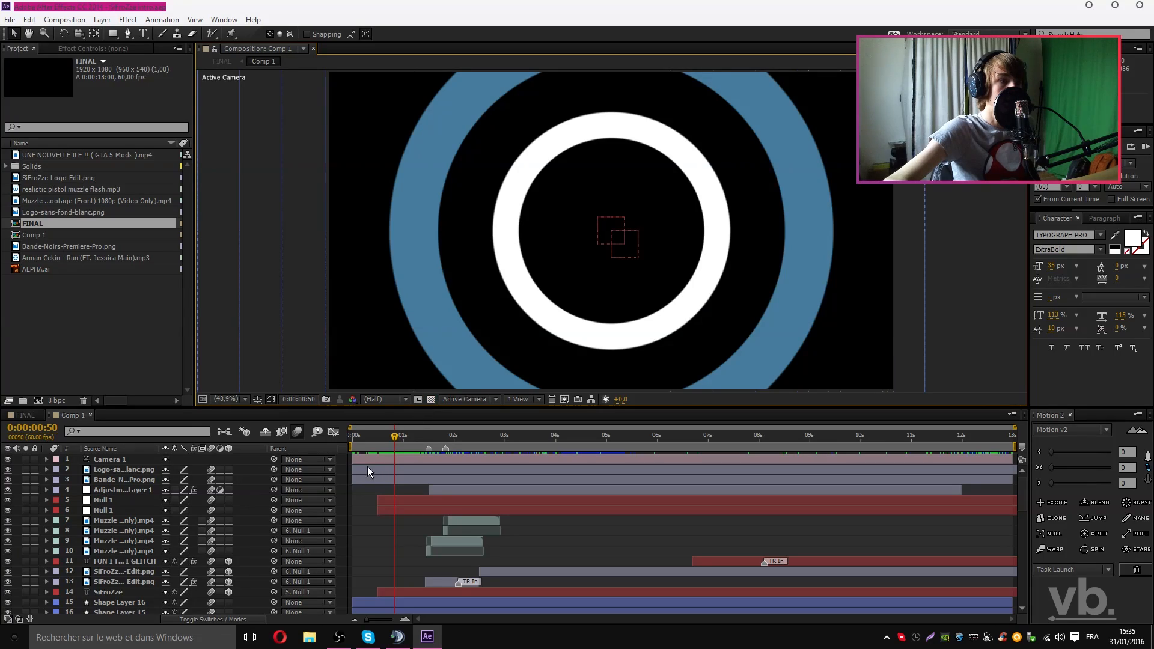
# Show the ALPHA.ai checkerboard layer behind the circles at about 0:00:00:50, and hide it again
pyautogui.scroll(-2, 276, 521)
pyautogui.scroll(-7, 276, 521)
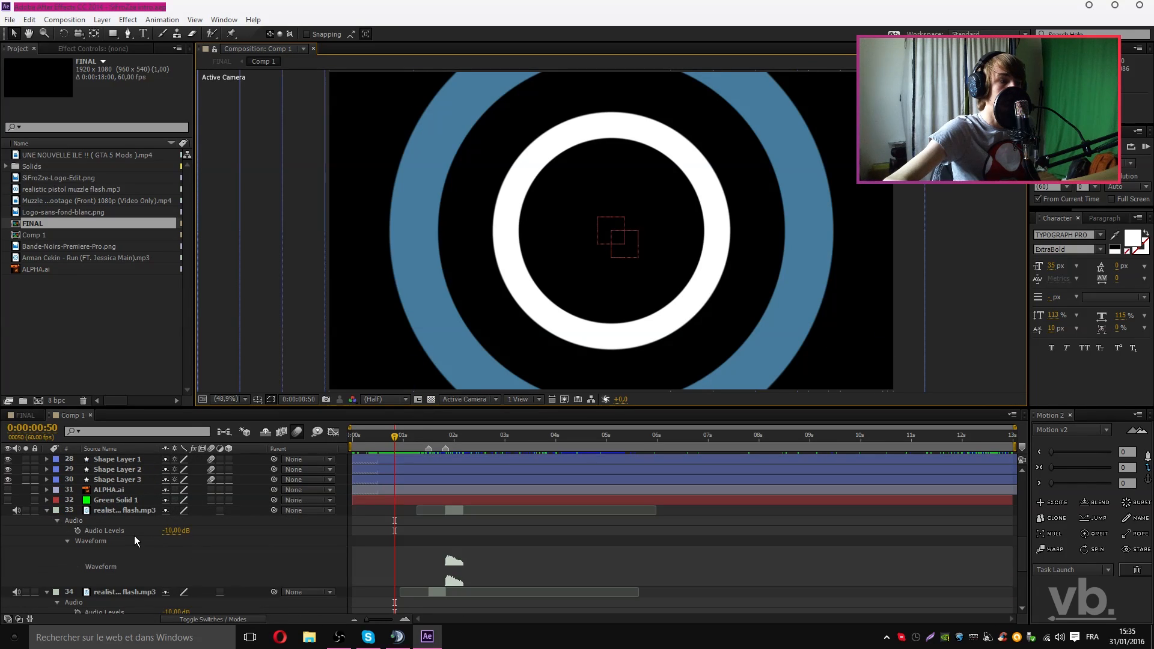
pyautogui.click(96, 490)
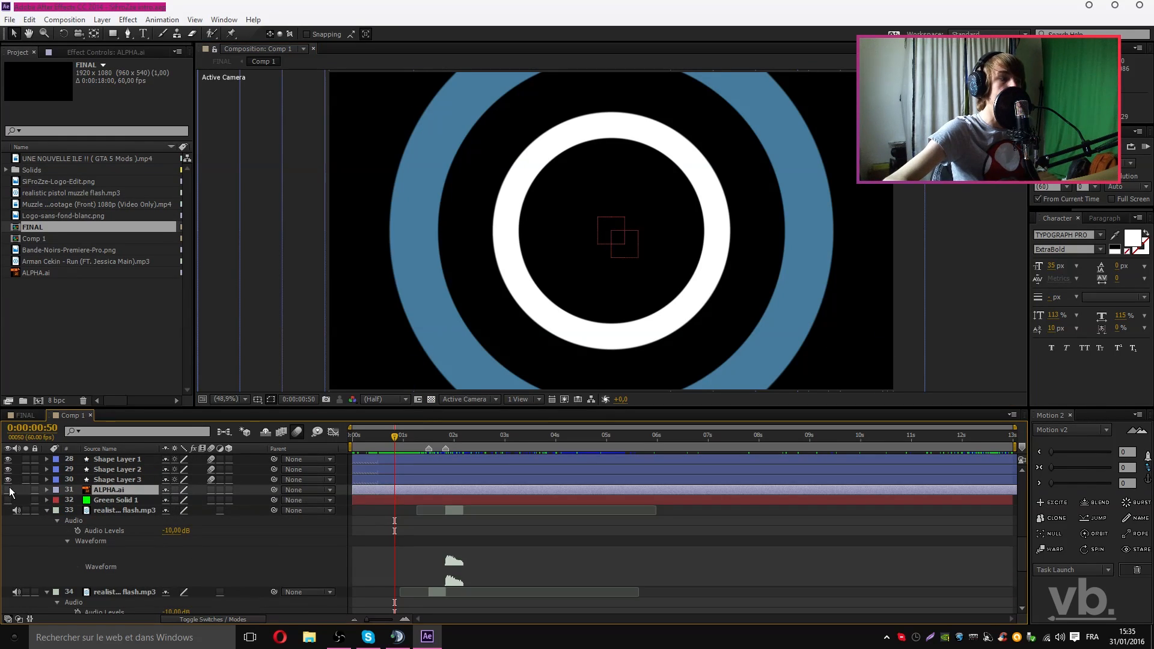
pyautogui.click(8, 490)
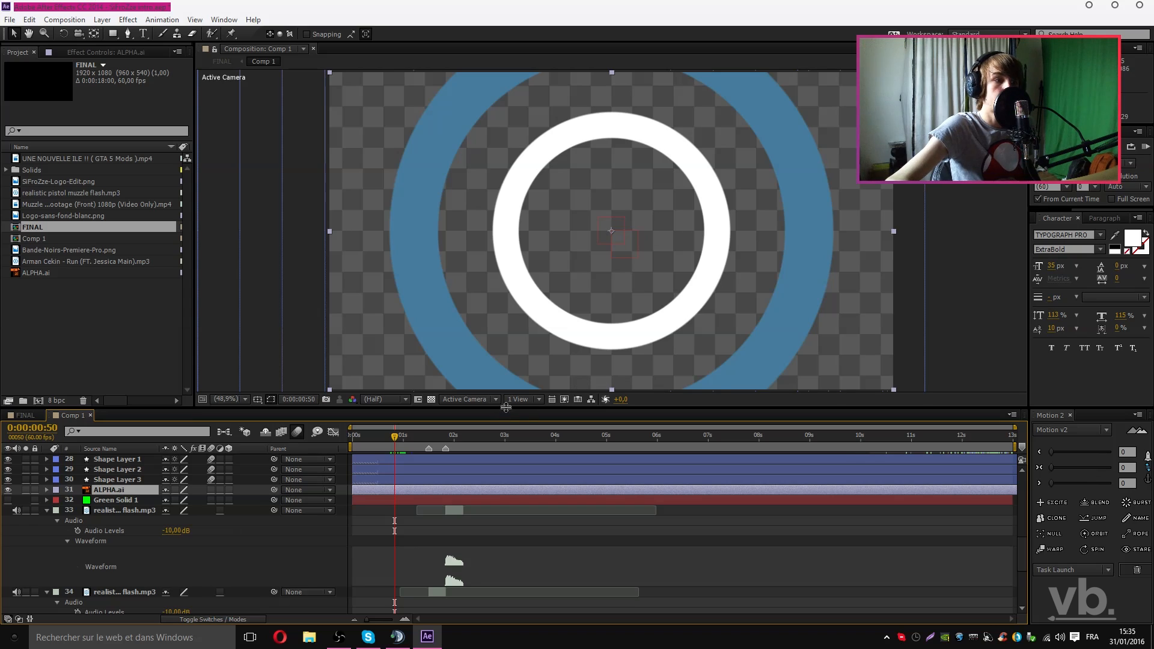
pyautogui.moveTo(394, 437); pyautogui.dragTo(392, 438)
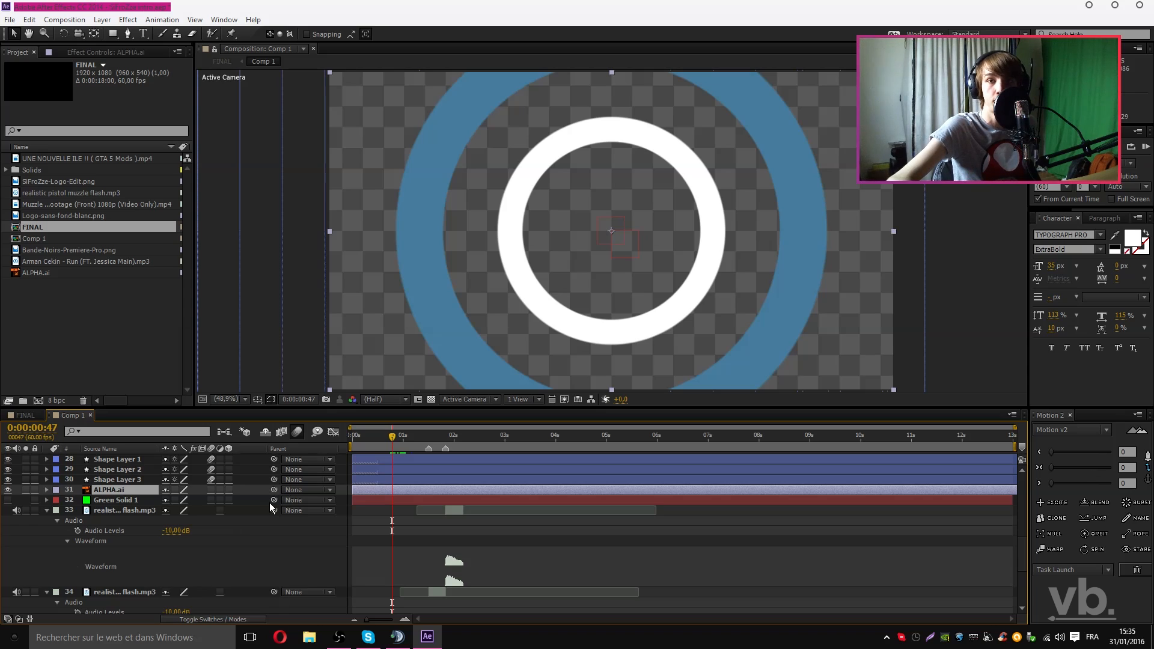
pyautogui.click(394, 438)
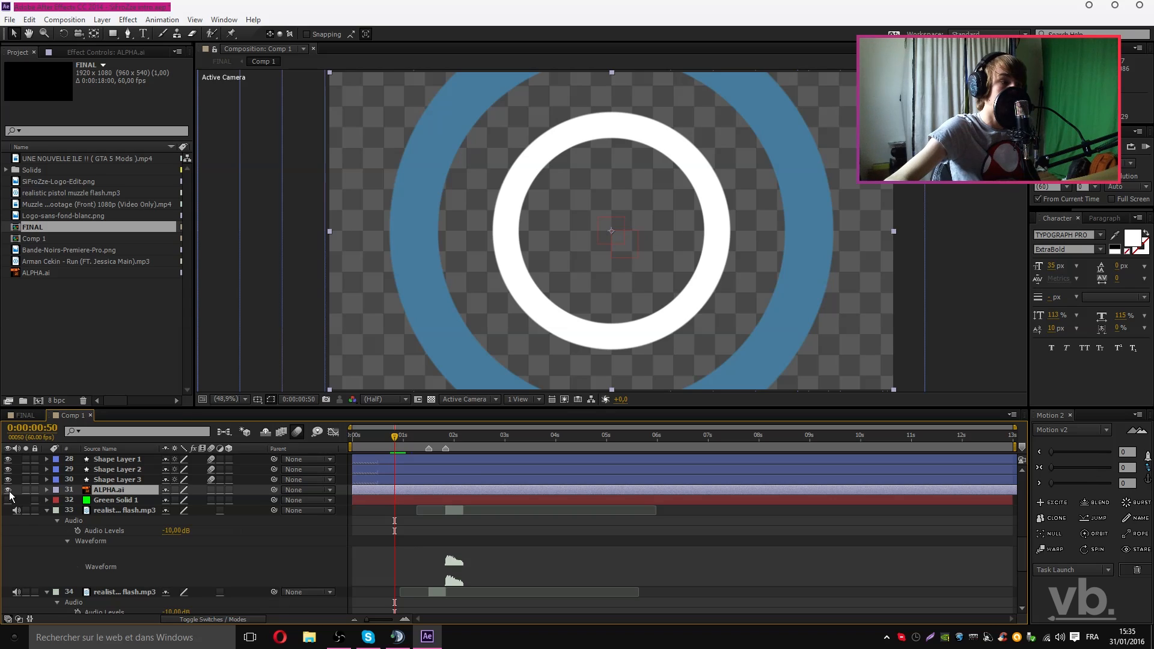
pyautogui.click(8, 490)
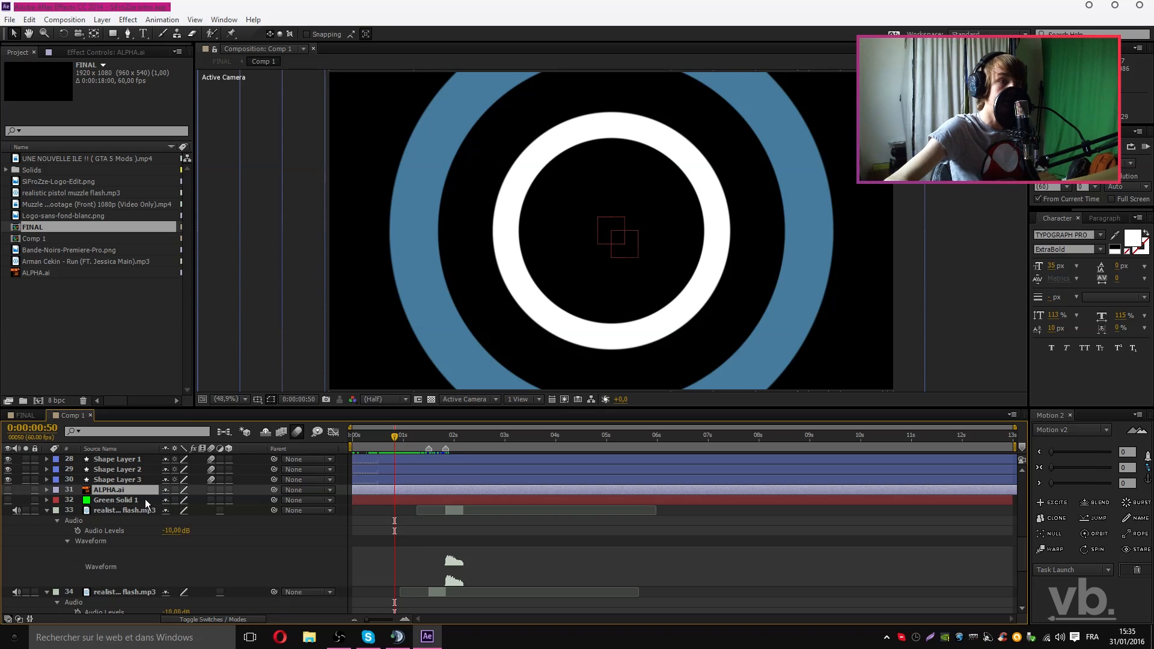
# Add the Comp 1 composition to the render queue
pyautogui.scroll(3, 146, 521)
pyautogui.scroll(5, 144, 517)
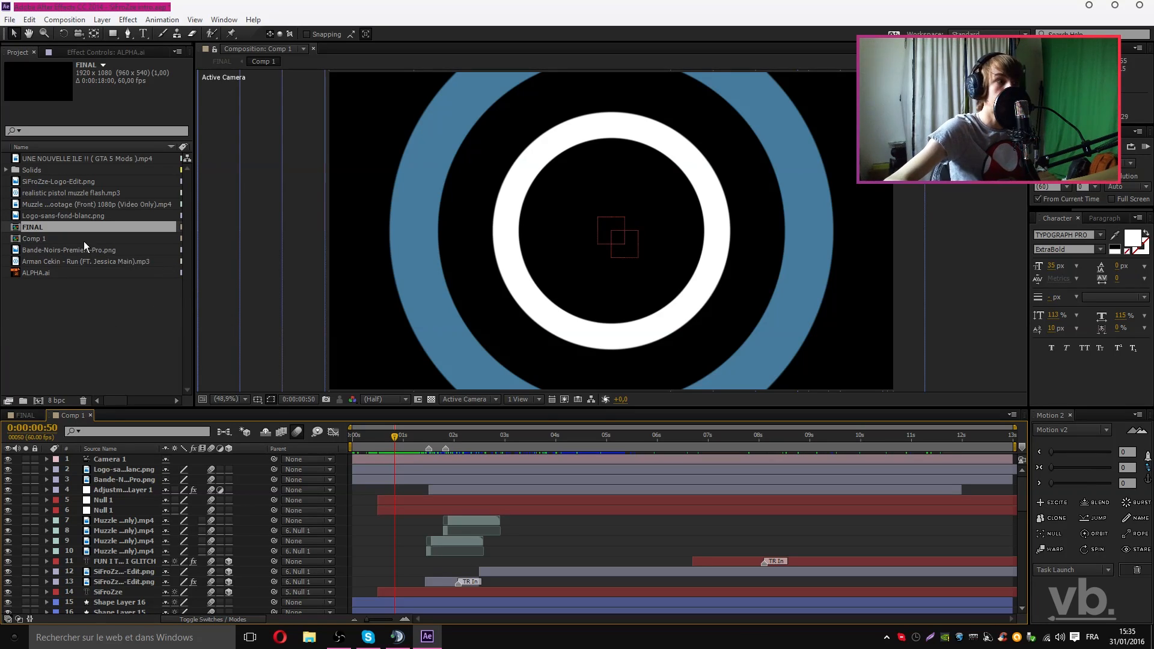
pyautogui.click(34, 240)
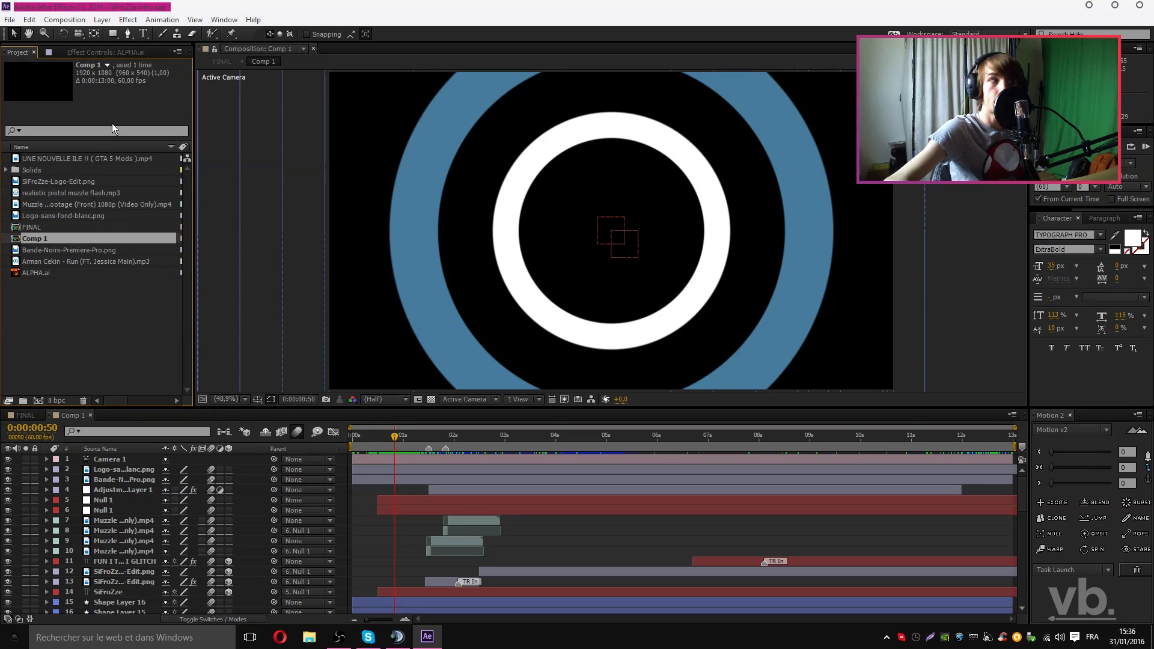
pyautogui.click(76, 20)
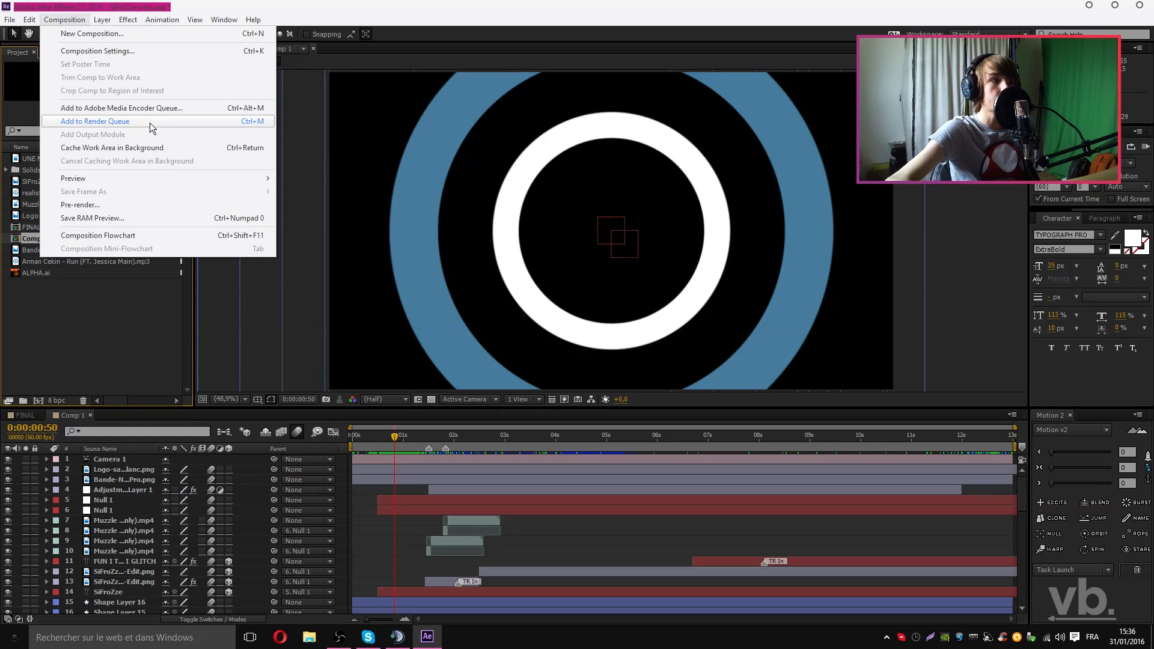
pyautogui.click(108, 120)
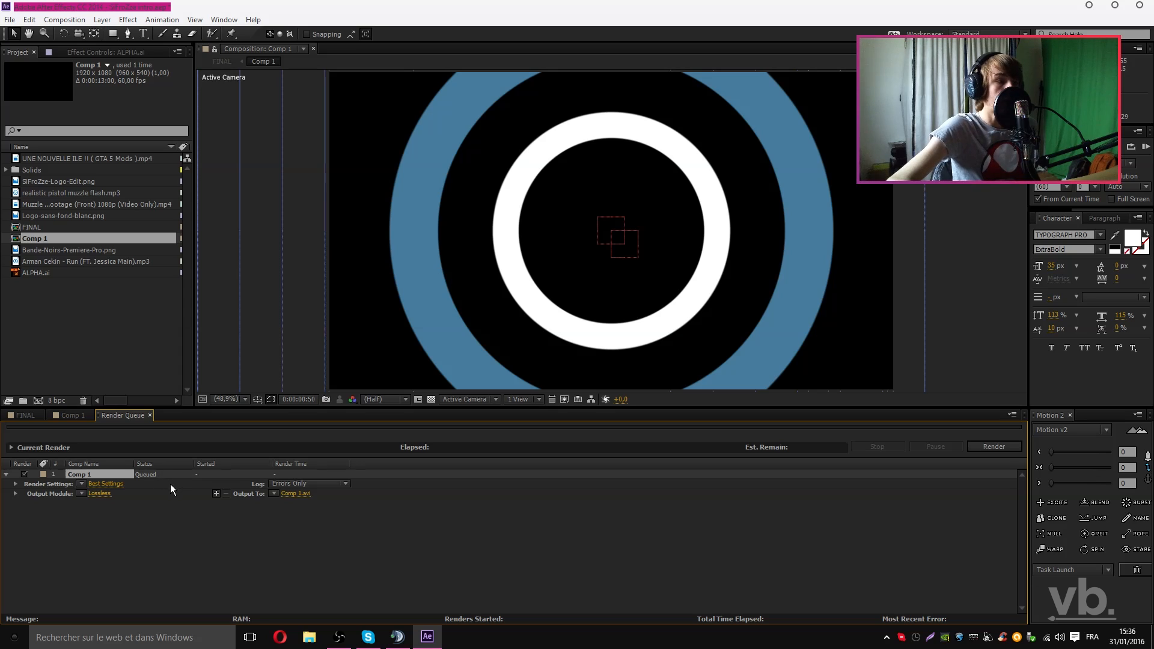
# Set the output module format for Comp 1's render to QuickTime
pyautogui.click(99, 494)
pyautogui.click(406, 158)
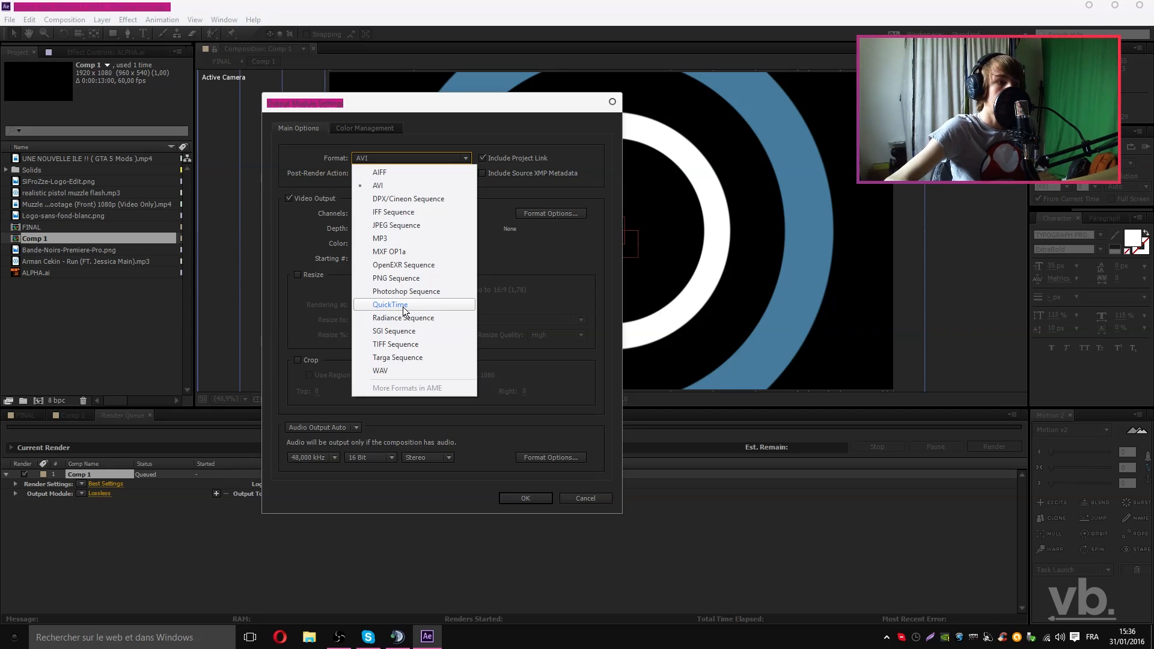
pyautogui.click(392, 306)
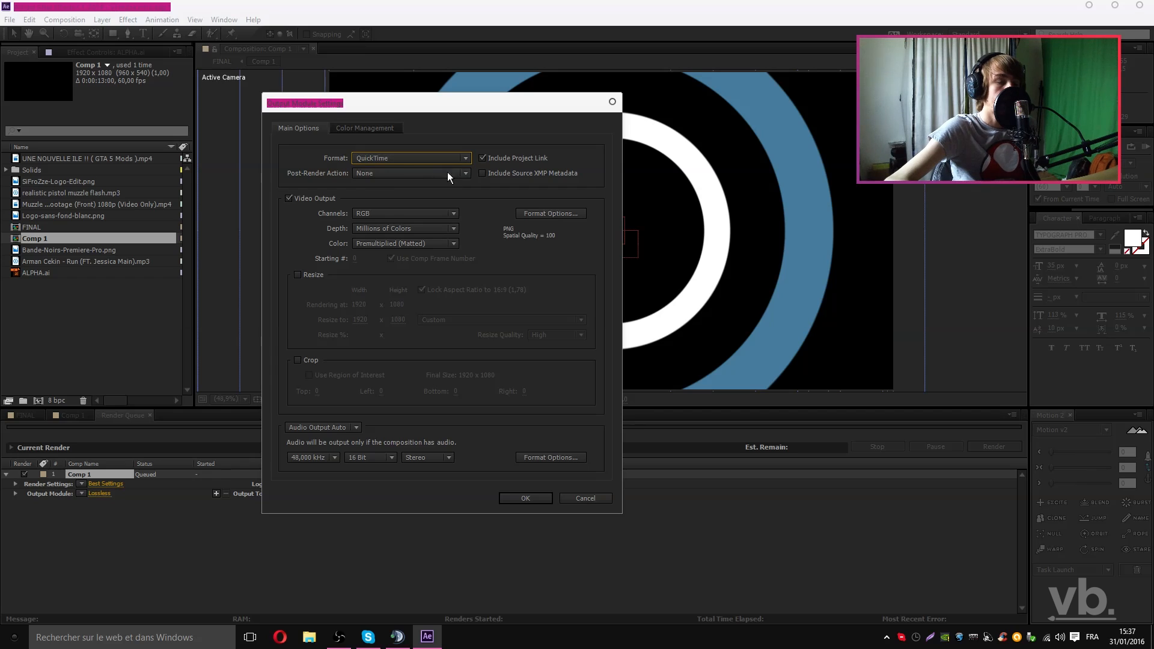
pyautogui.moveTo(415, 102); pyautogui.dragTo(385, 96)
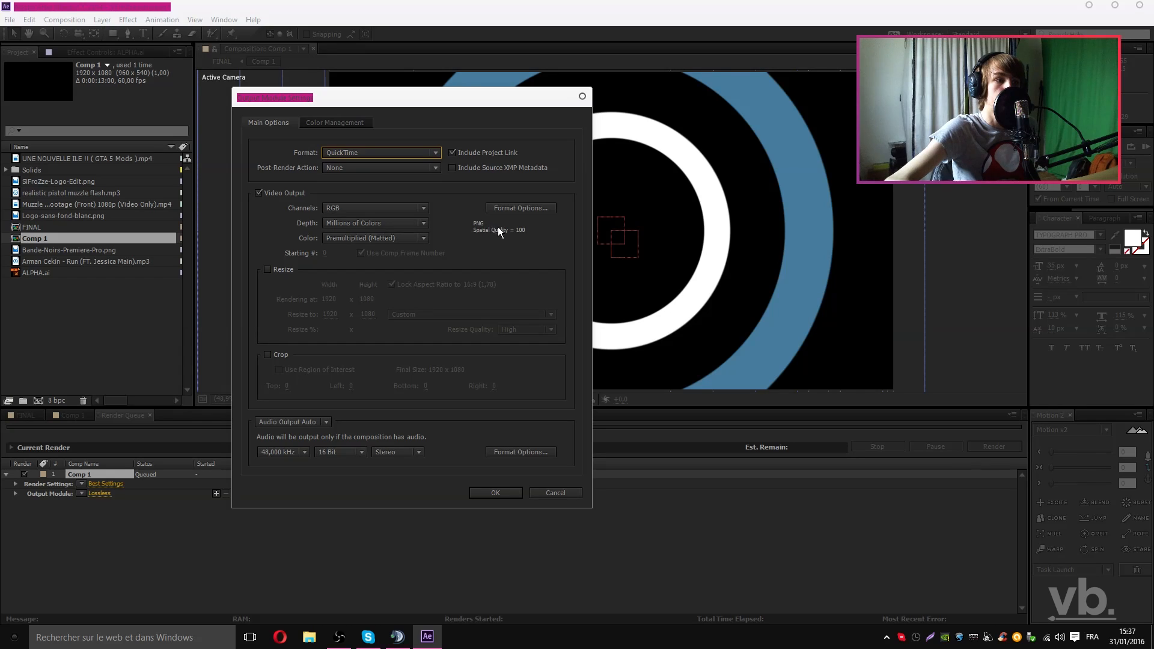
# Choose PNG as the QuickTime video codec, check the audio codec options, and confirm the format options
pyautogui.click(517, 208)
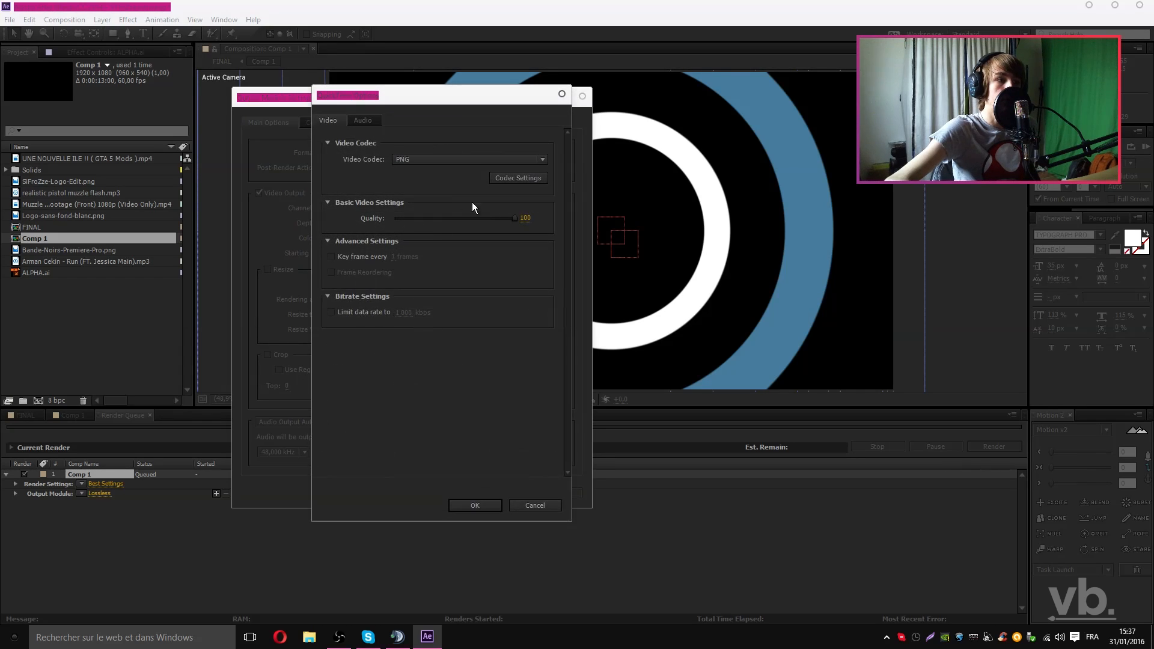
pyautogui.click(545, 505)
pyautogui.click(525, 207)
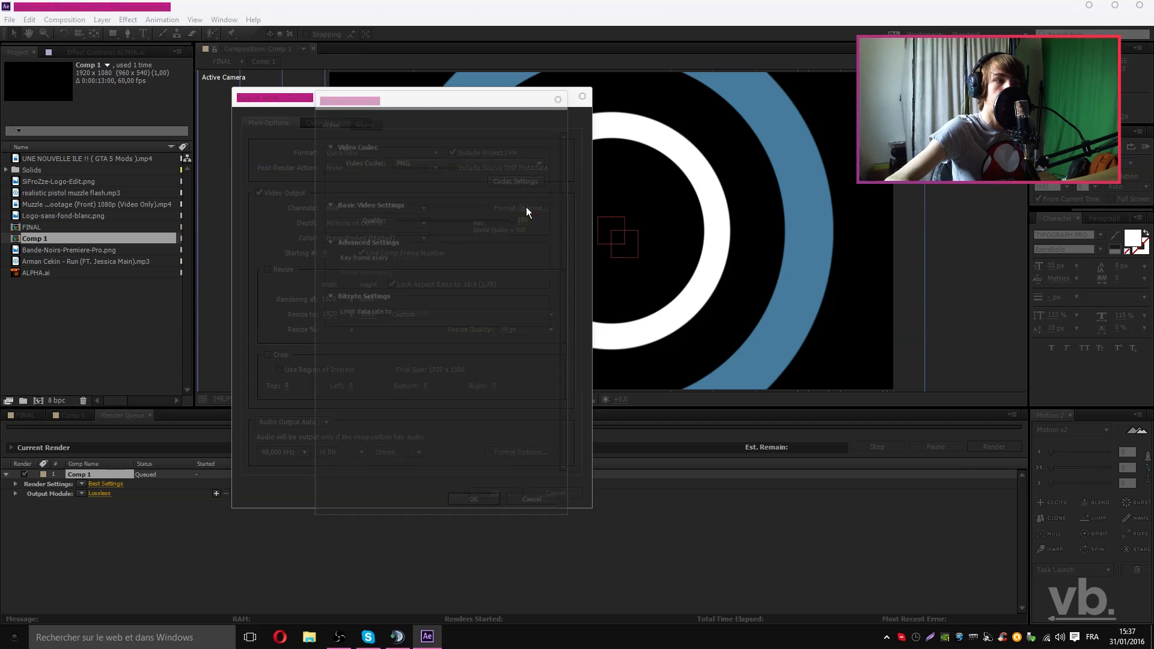
pyautogui.click(400, 159)
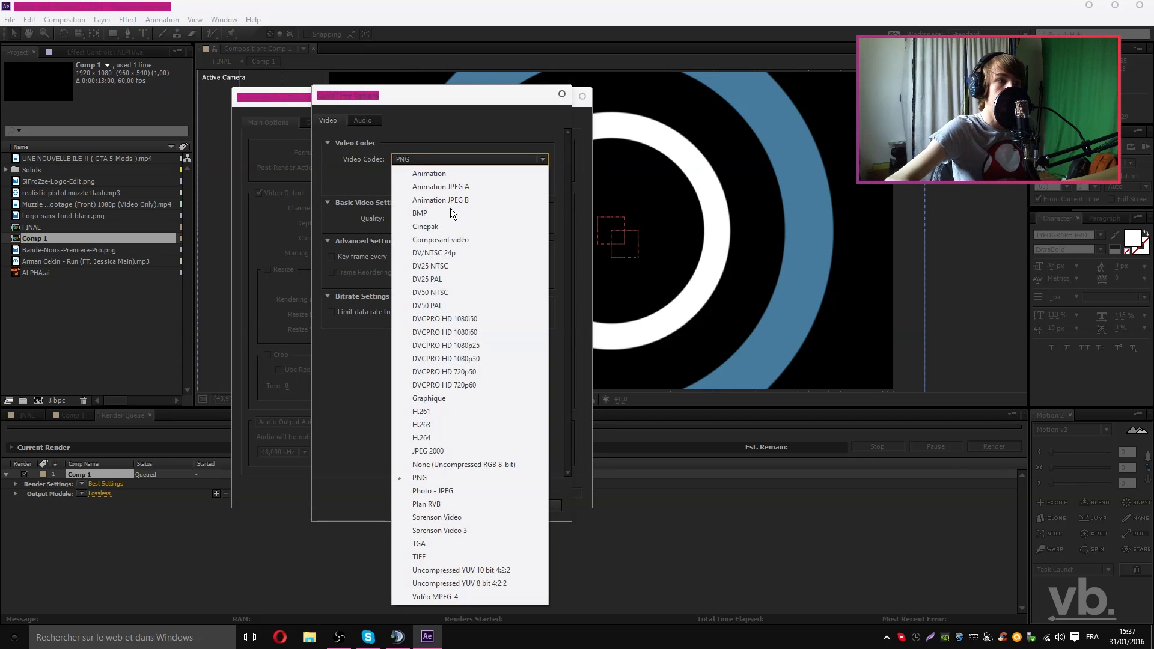
pyautogui.click(427, 476)
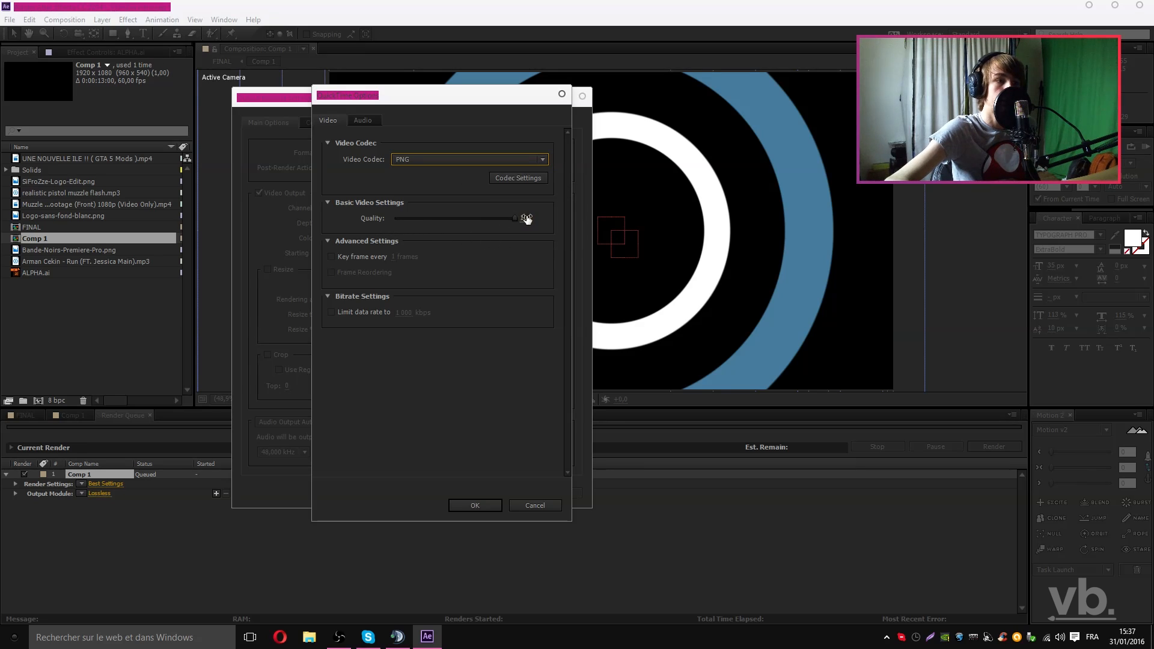
pyautogui.click(366, 123)
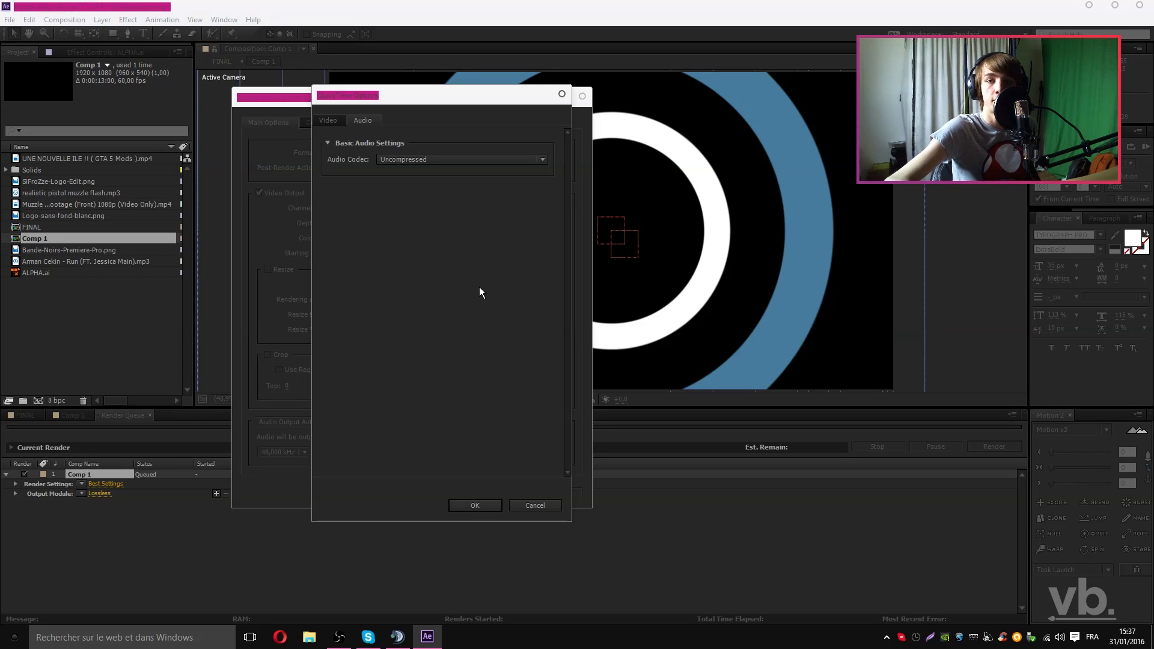
pyautogui.click(476, 507)
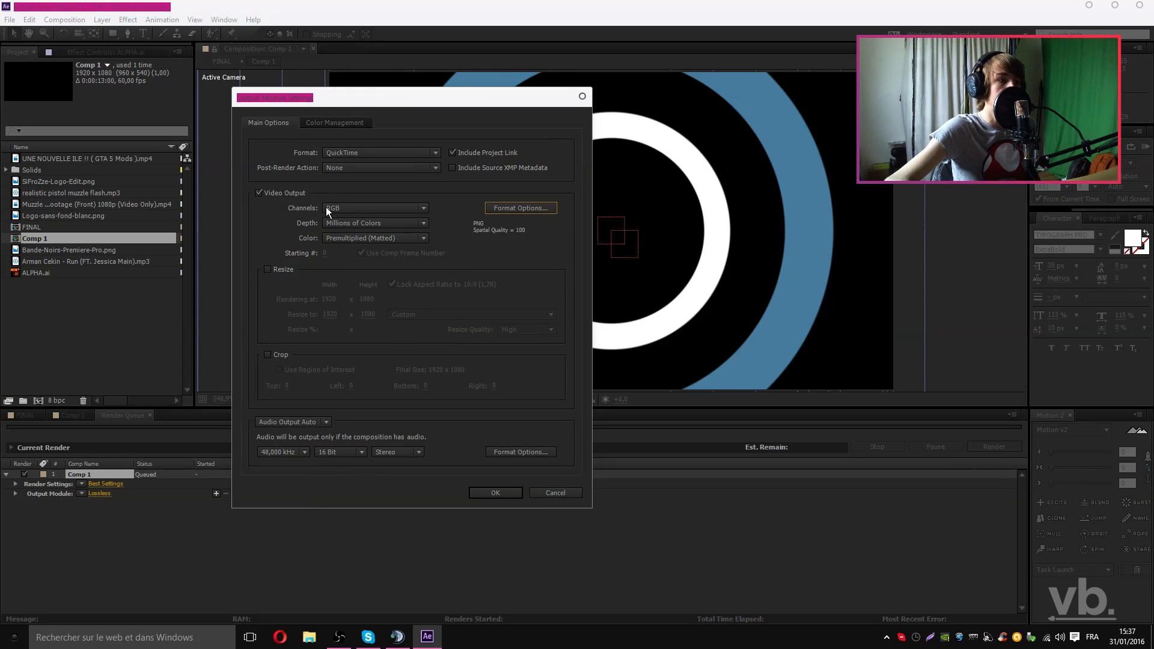
# Set the video output channels to RGB + Alpha with Audio Output Auto, and confirm the output module settings
pyautogui.click(347, 204)
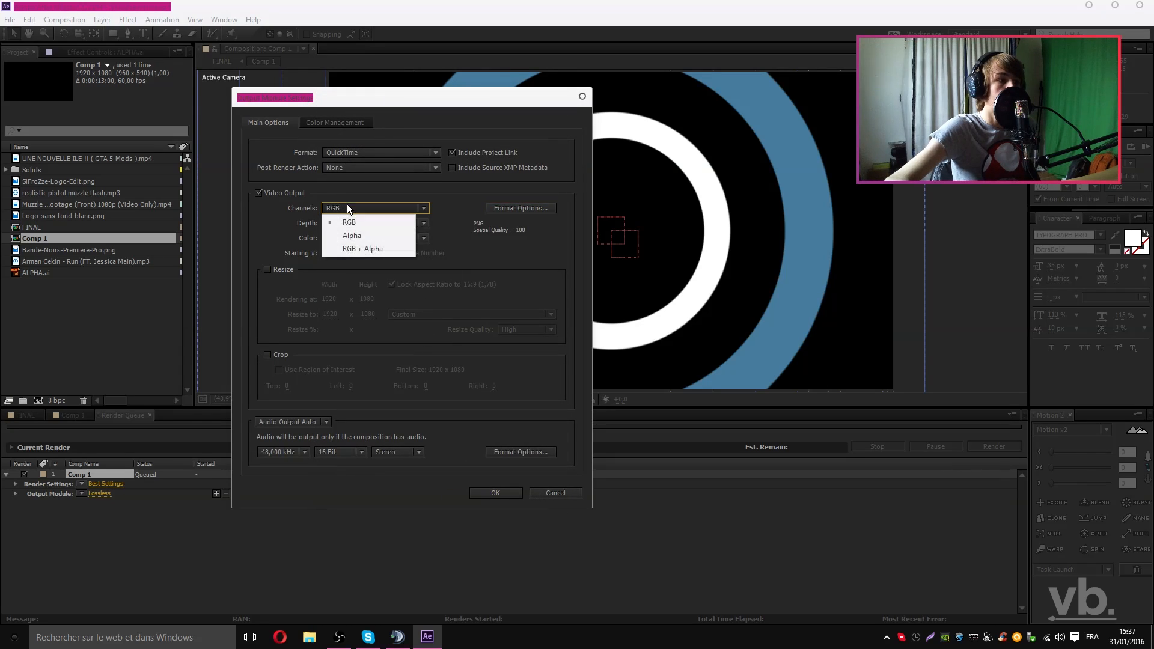
pyautogui.click(369, 248)
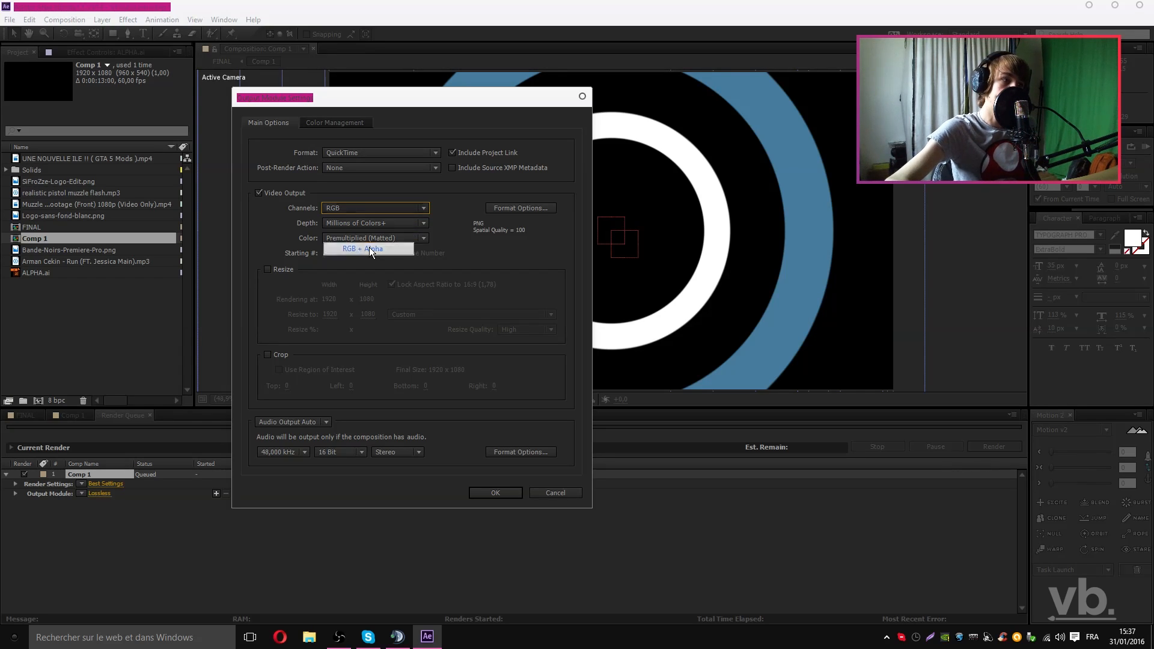
pyautogui.click(297, 424)
pyautogui.click(311, 449)
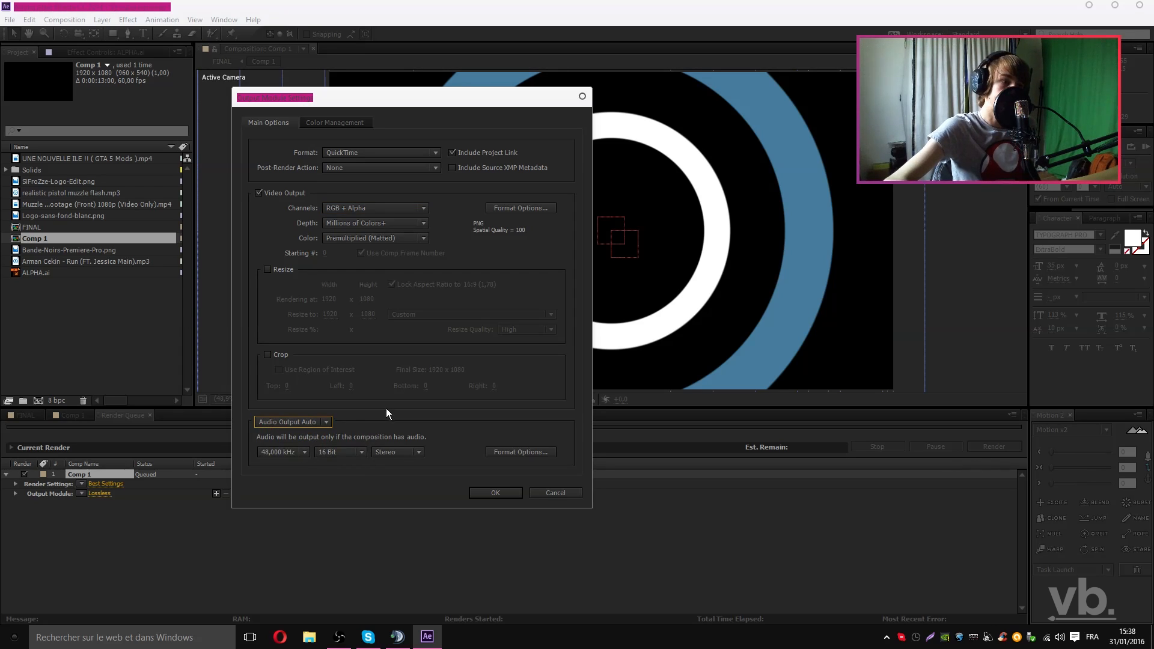
pyautogui.click(493, 494)
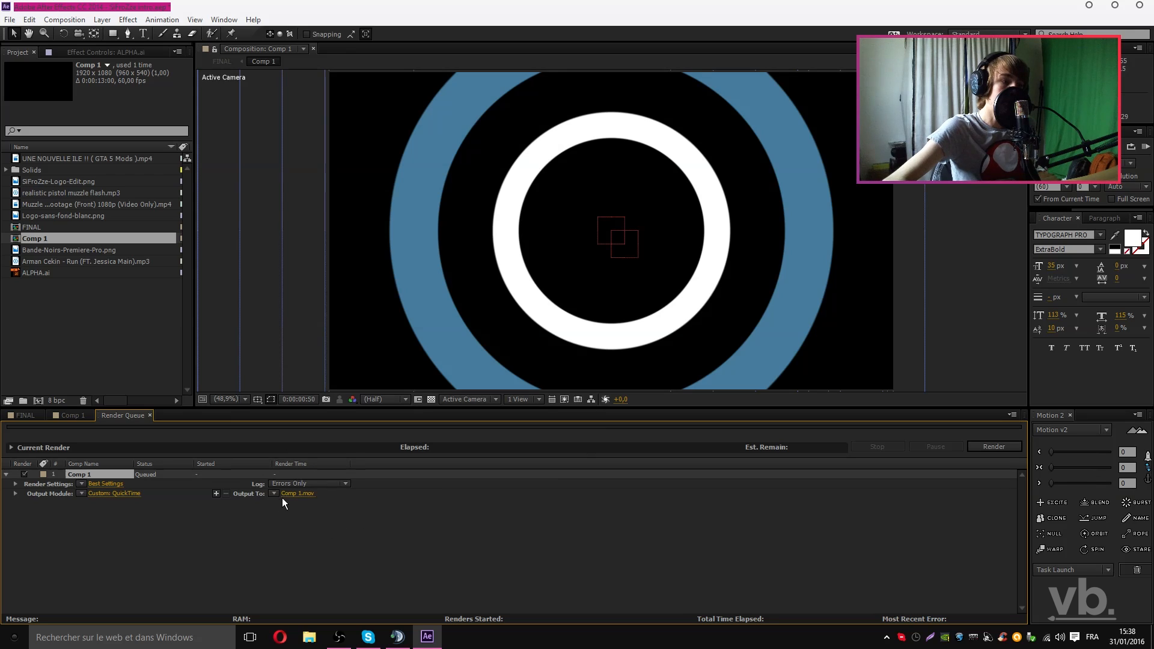
# Set the queued Comp 1 render's output file name to tuto test and save it in the Bureau folder
pyautogui.click(300, 495)
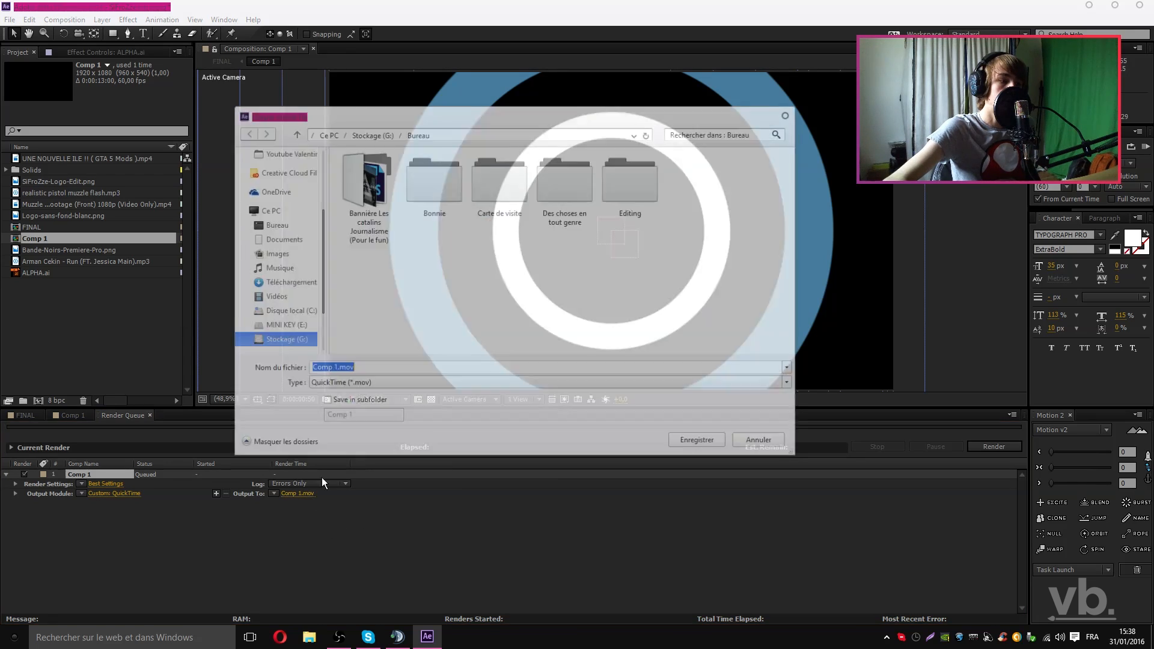
pyautogui.moveTo(449, 117); pyautogui.dragTo(385, 115)
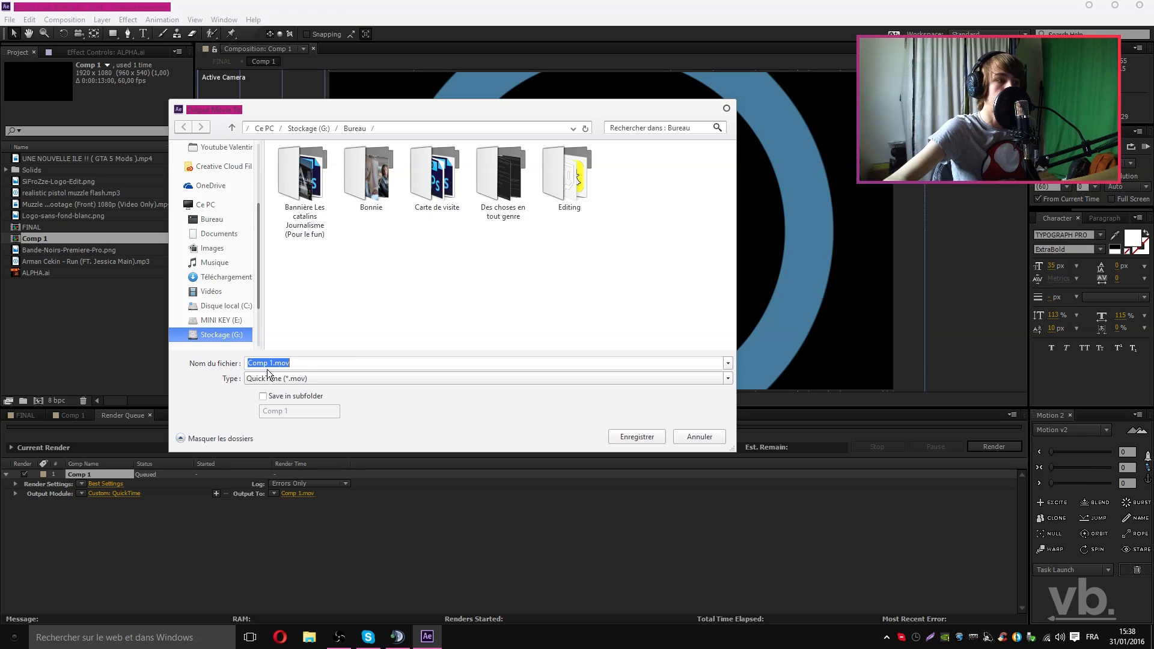
pyautogui.doubleClick(258, 363)
pyautogui.press('Delete')
pyautogui.press('Delete')
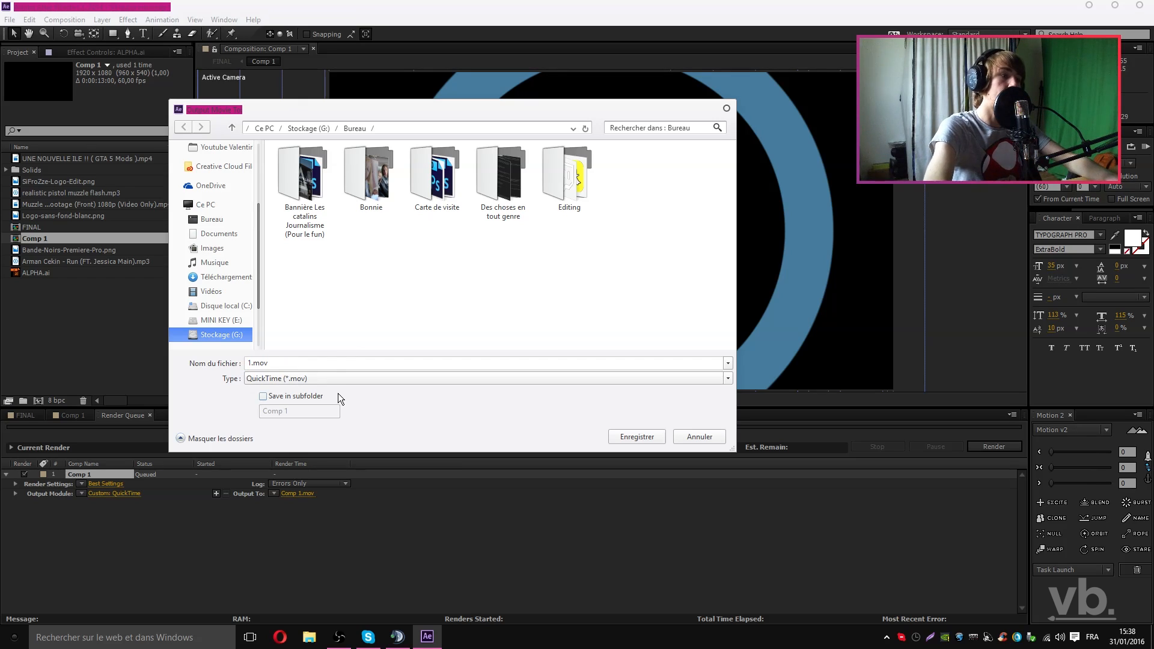
pyautogui.write('tuto te')
pyautogui.write('st')
pyautogui.press('Return')
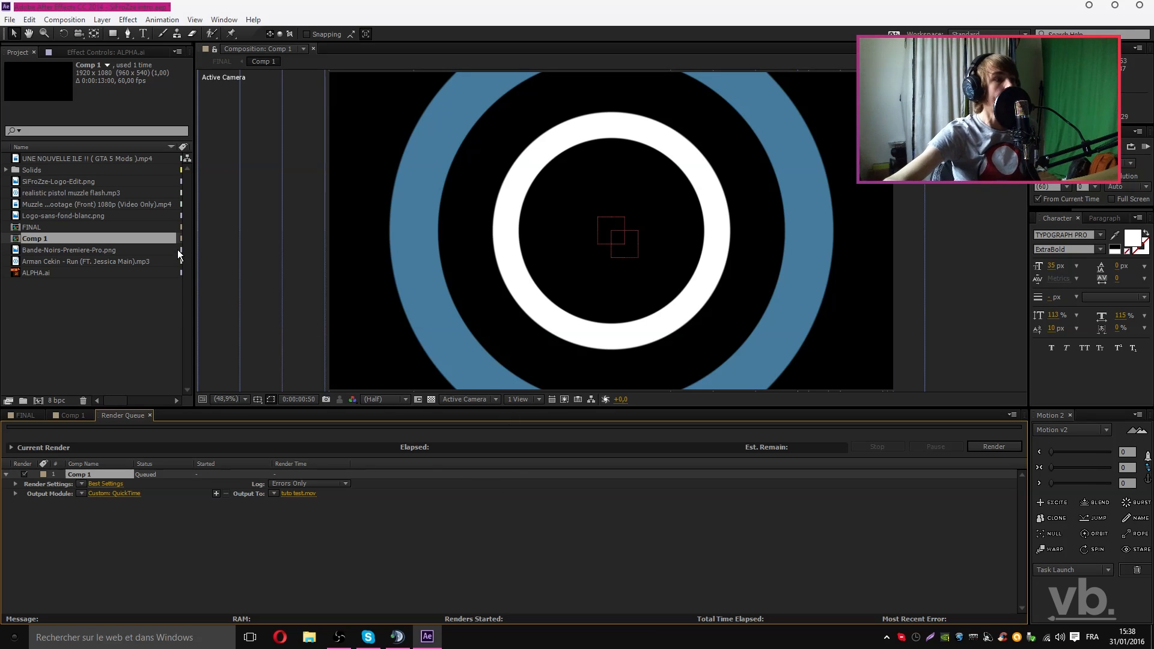
# Send Comp 1 to the Adobe Media Encoder queue and choose QuickTime as its format
pyautogui.click(43, 240)
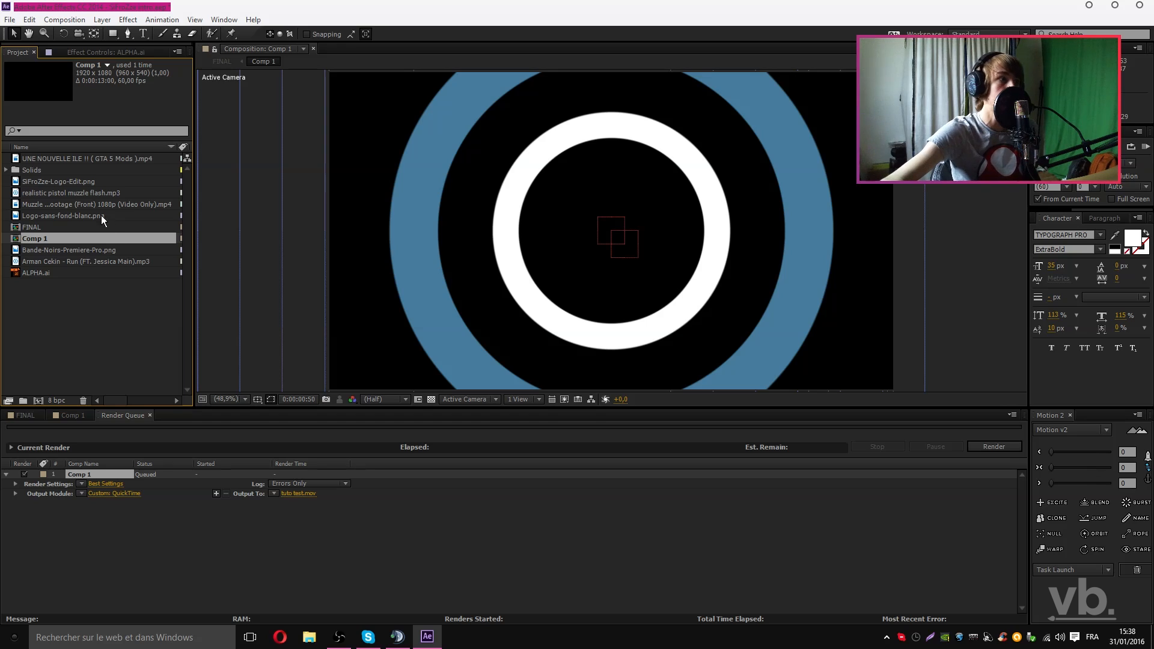
pyautogui.click(56, 20)
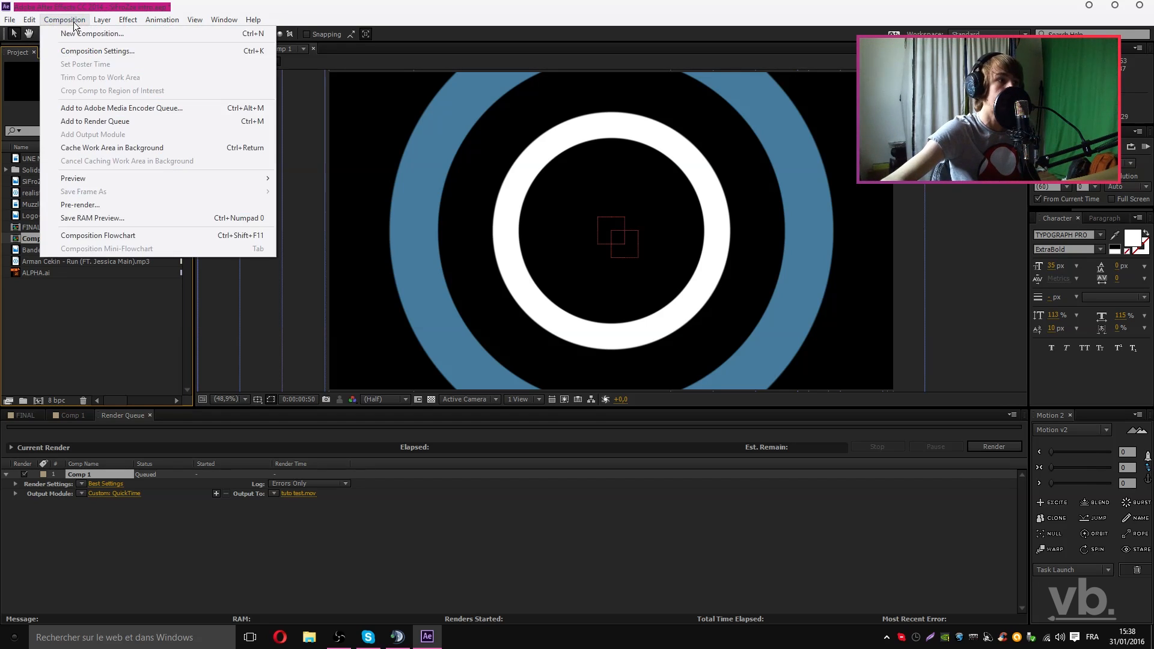
pyautogui.click(102, 109)
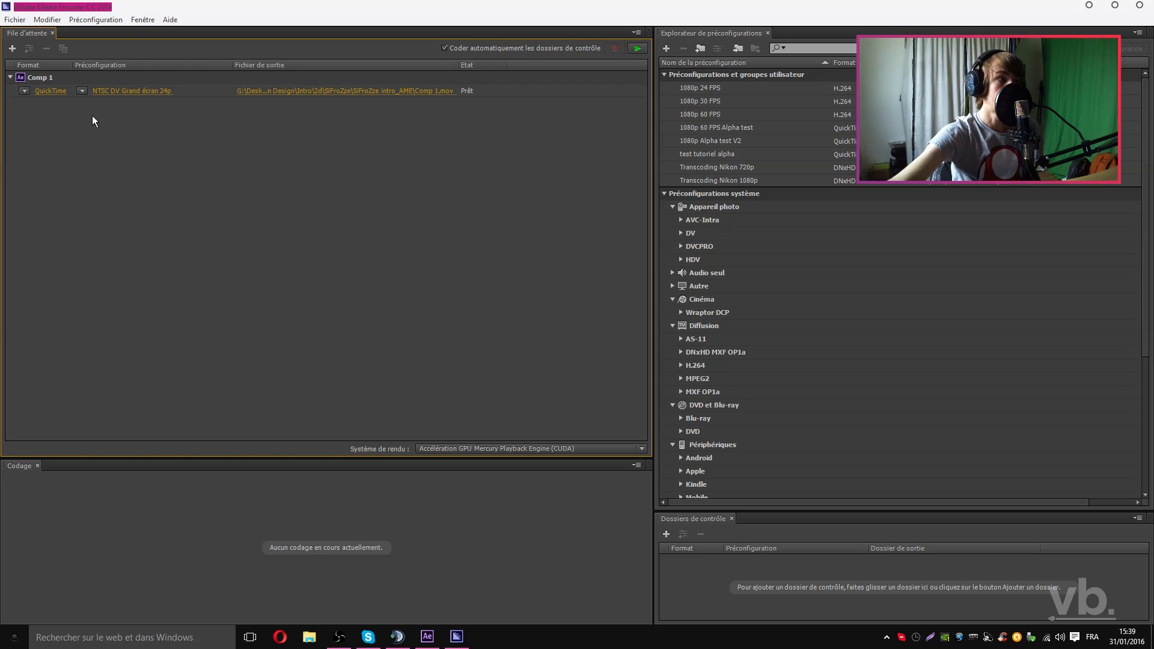
pyautogui.click(24, 91)
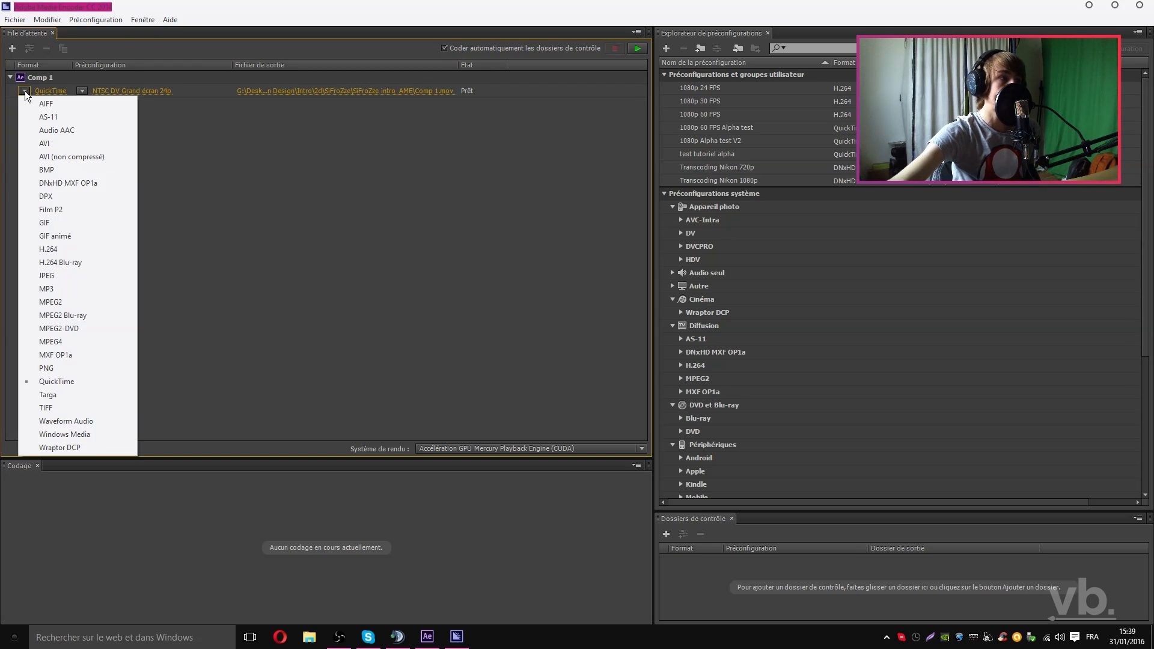
pyautogui.click(63, 381)
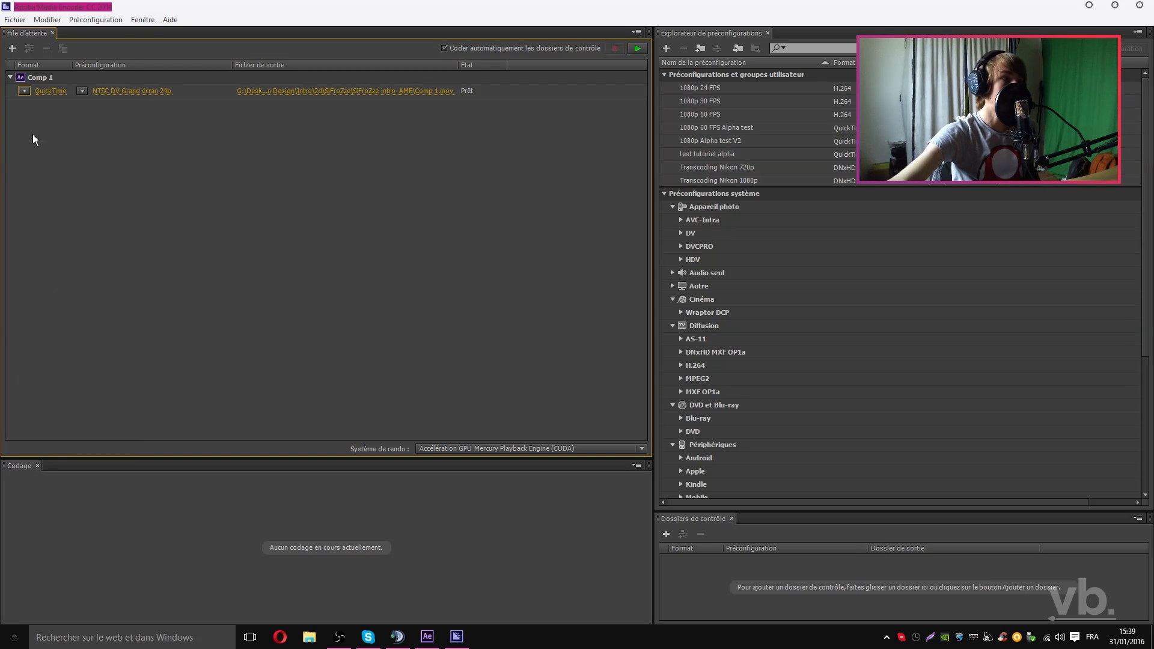
# Open the export settings of the queued Comp 1 and choose PNG as the video codec
pyautogui.click(132, 90)
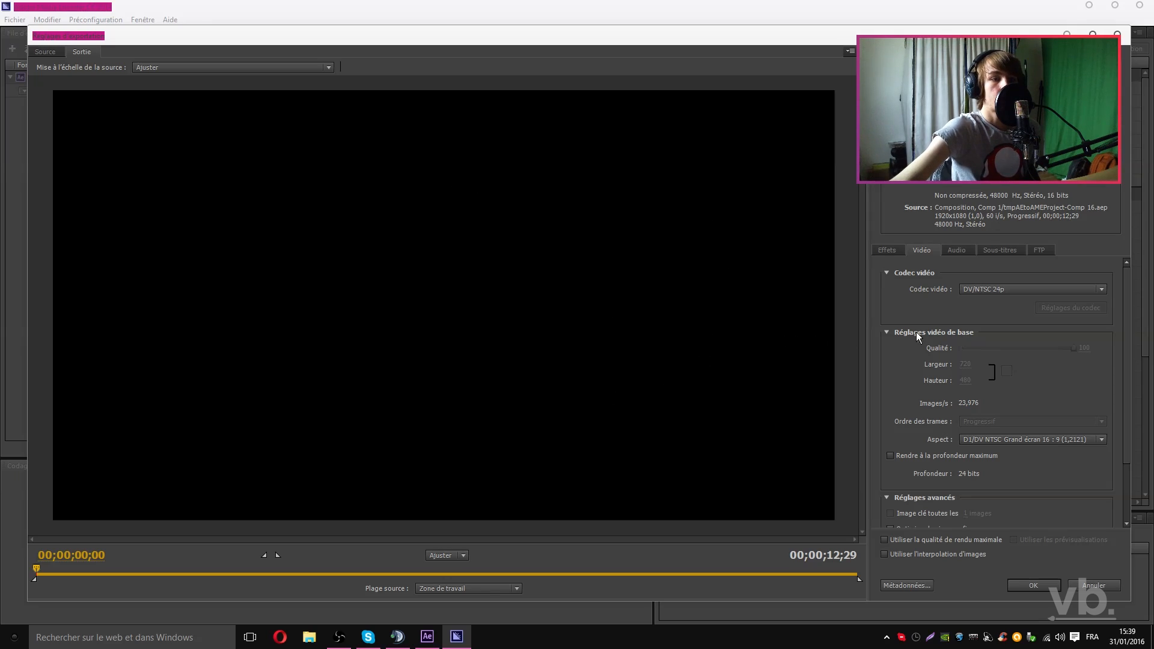
pyautogui.click(991, 288)
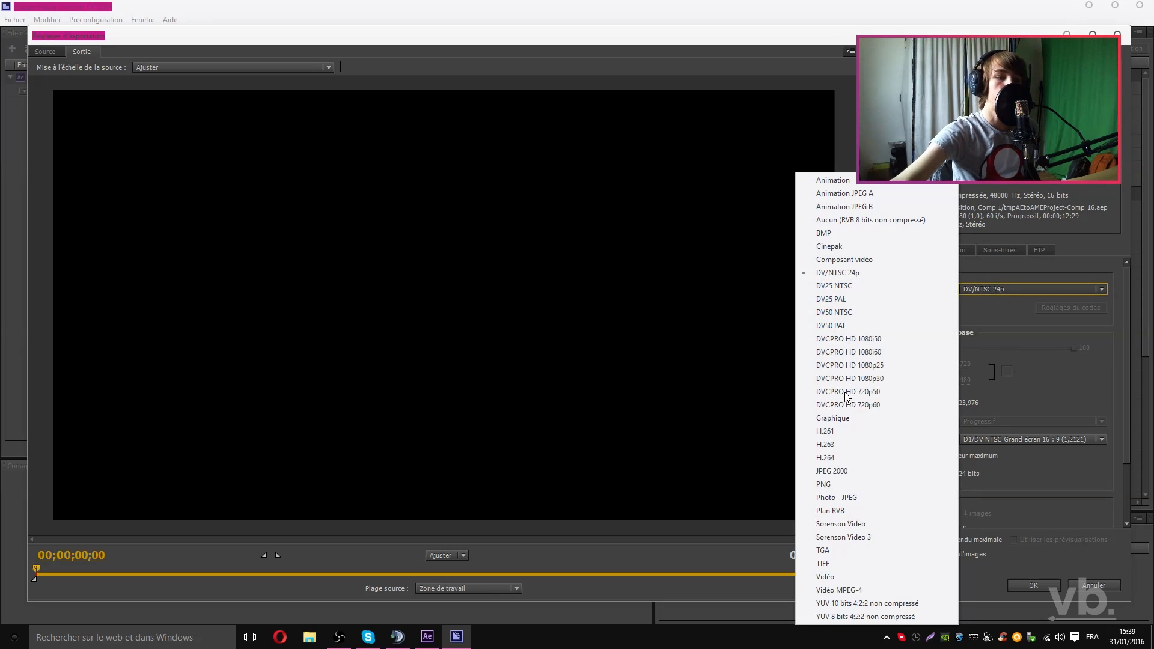
pyautogui.click(840, 484)
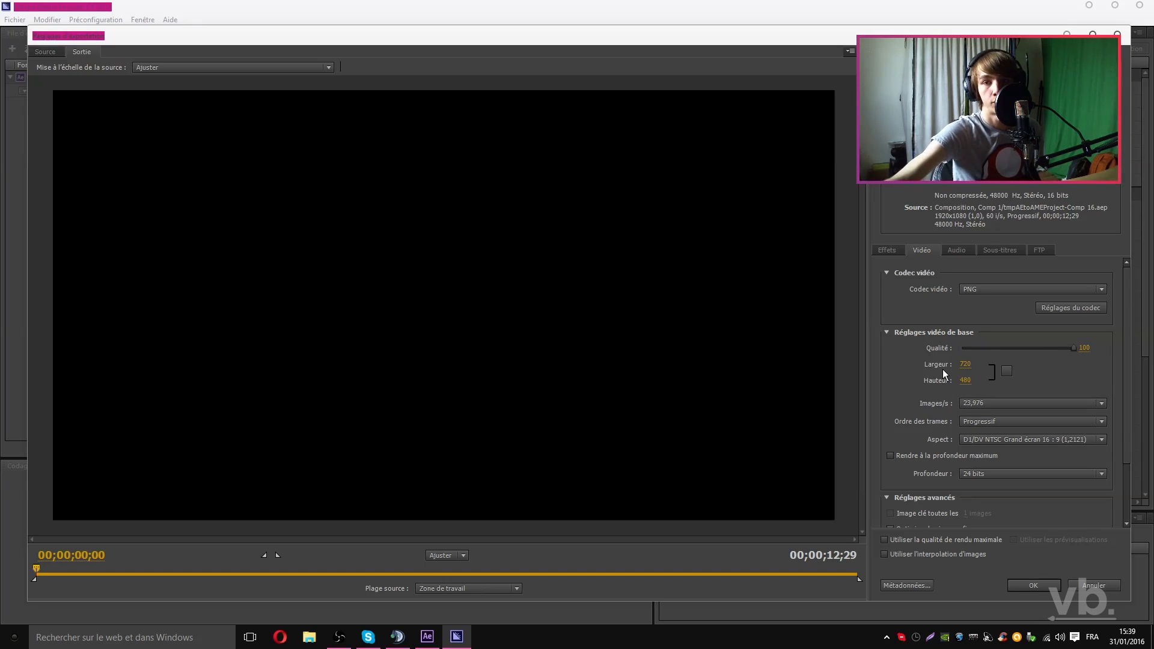
# Set the export's frame size to 1920 x 1080 and its frame rate to 60 images per second
pyautogui.click(967, 364)
pyautogui.write('1920')
pyautogui.click(969, 384)
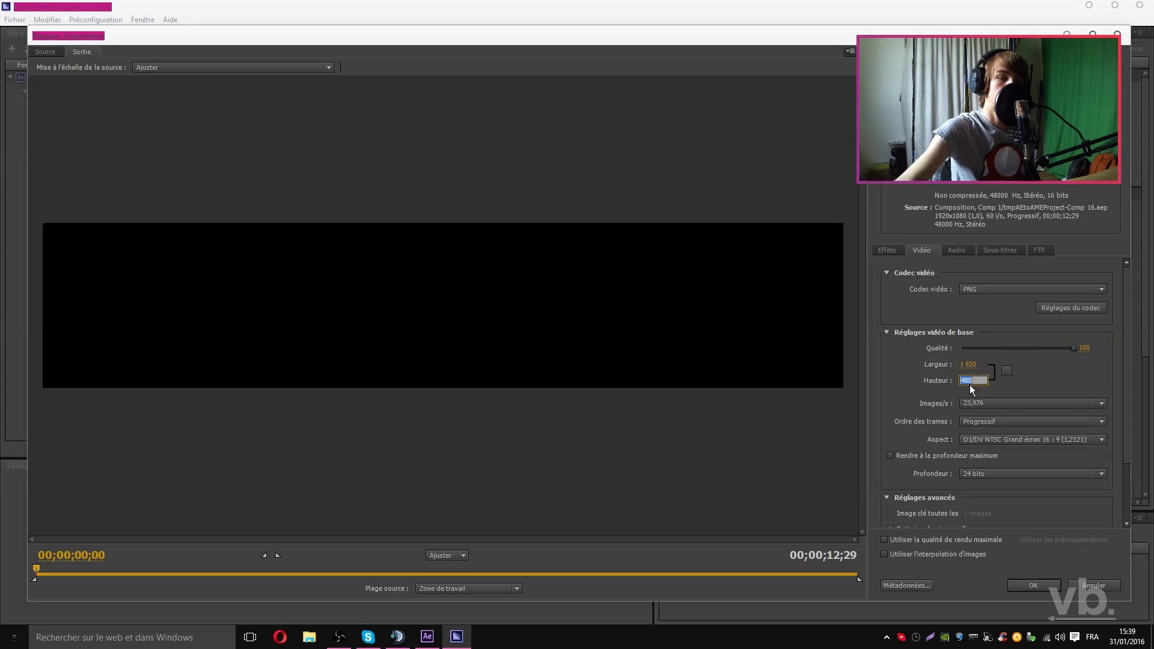
pyautogui.write('1 080')
pyautogui.press('Return')
pyautogui.click(988, 404)
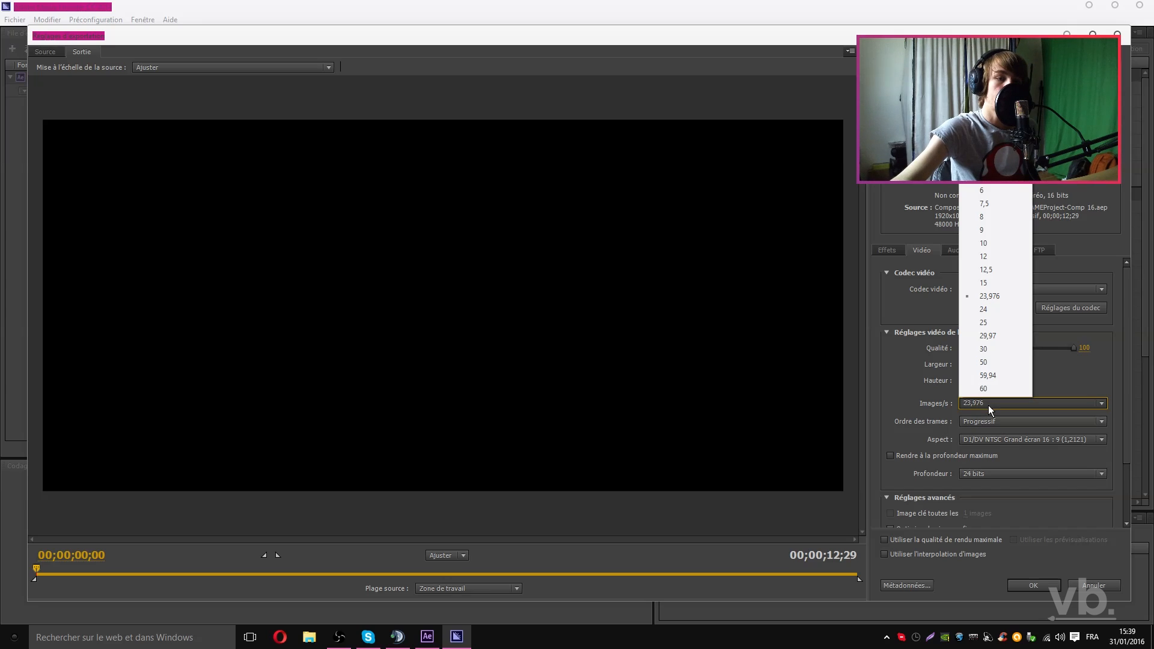
pyautogui.click(983, 392)
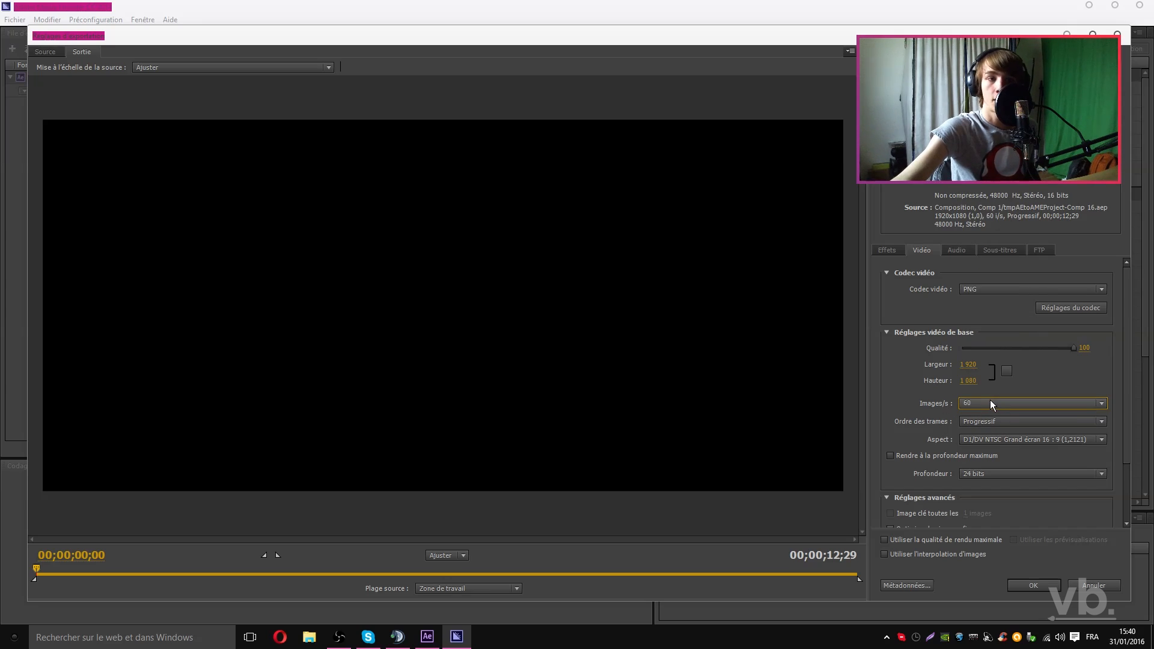
# Choose Progressif as the field order and Pixels carrés (1,0) as the pixel aspect ratio
pyautogui.scroll(-2, 947, 415)
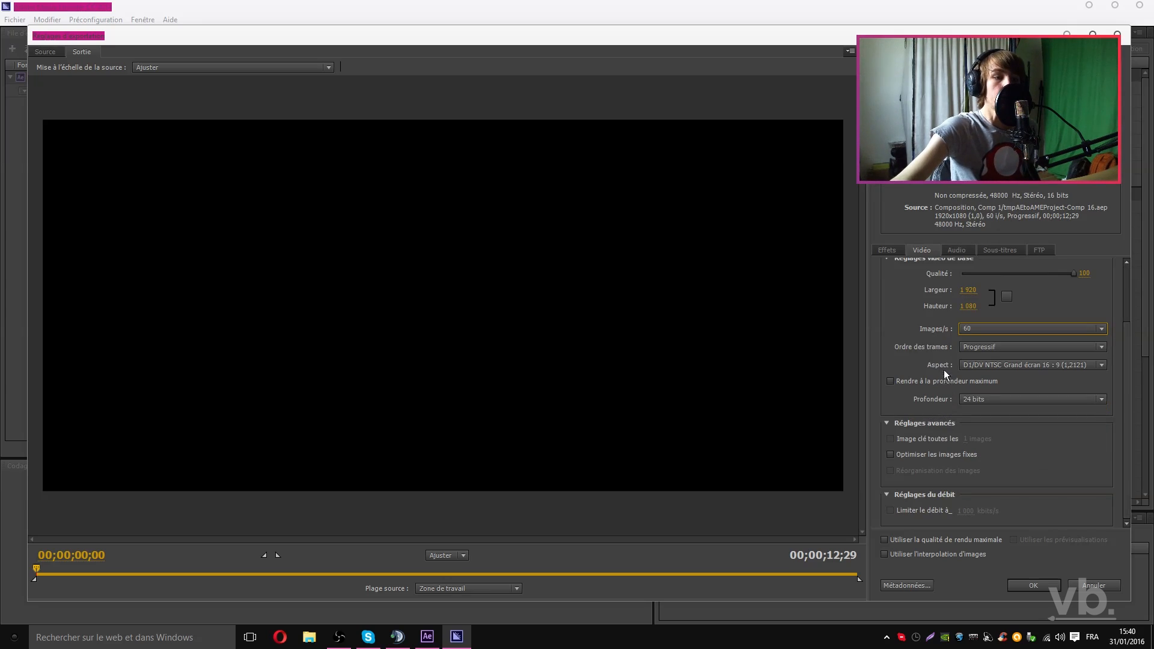
pyautogui.click(981, 347)
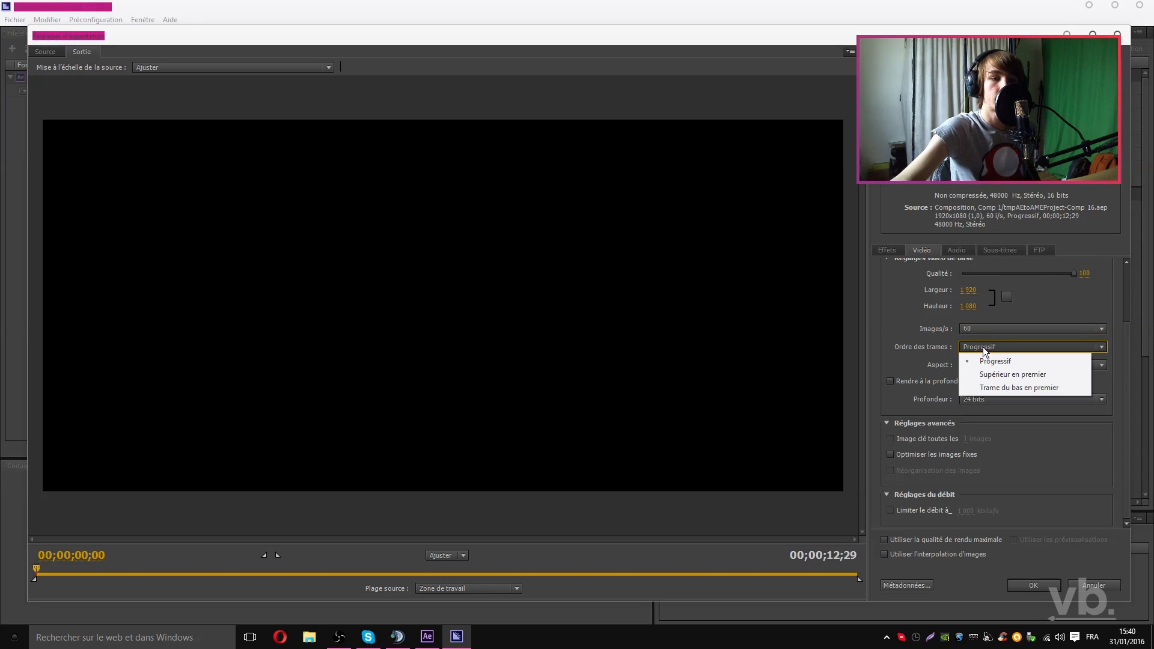
pyautogui.click(989, 362)
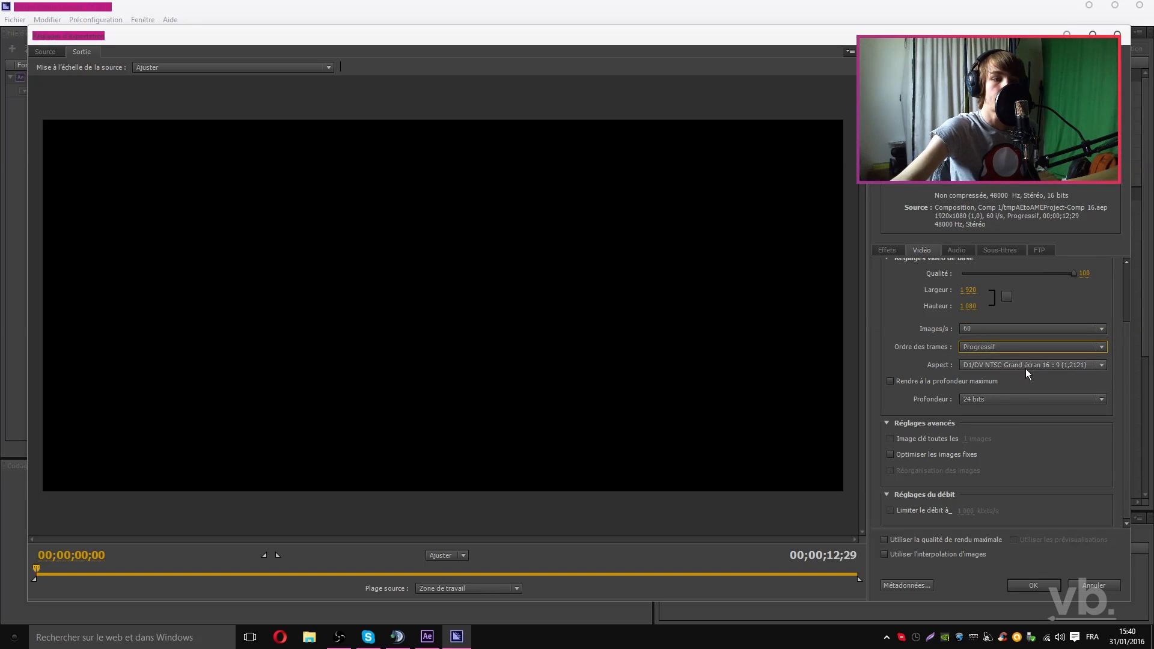
pyautogui.click(988, 365)
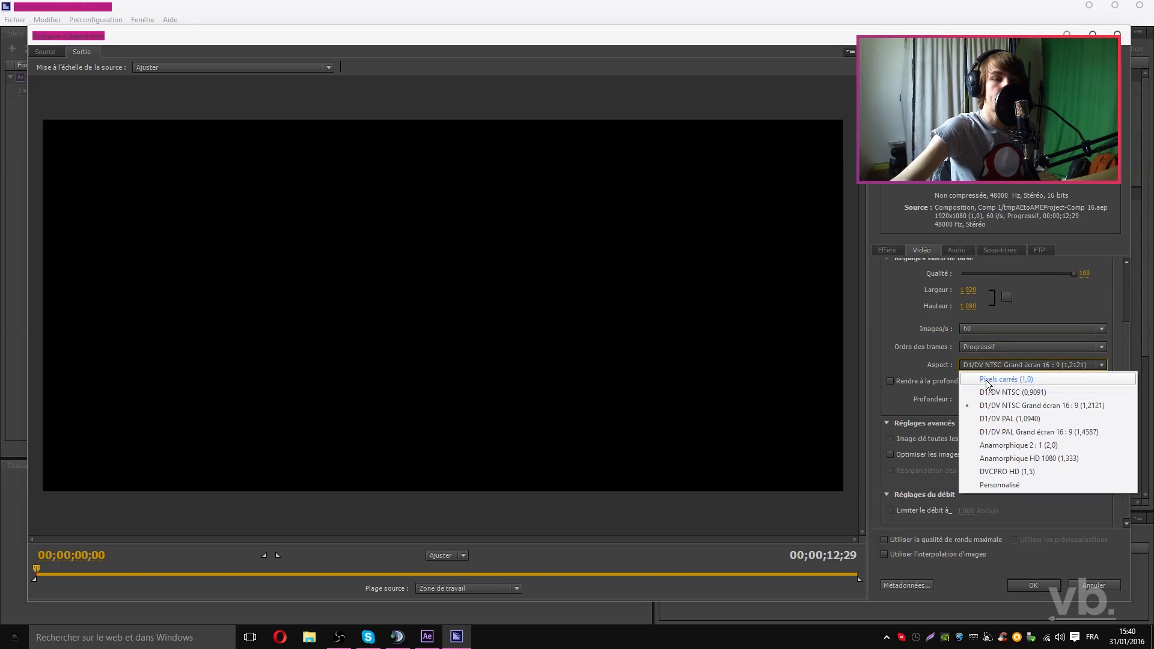
pyautogui.click(984, 379)
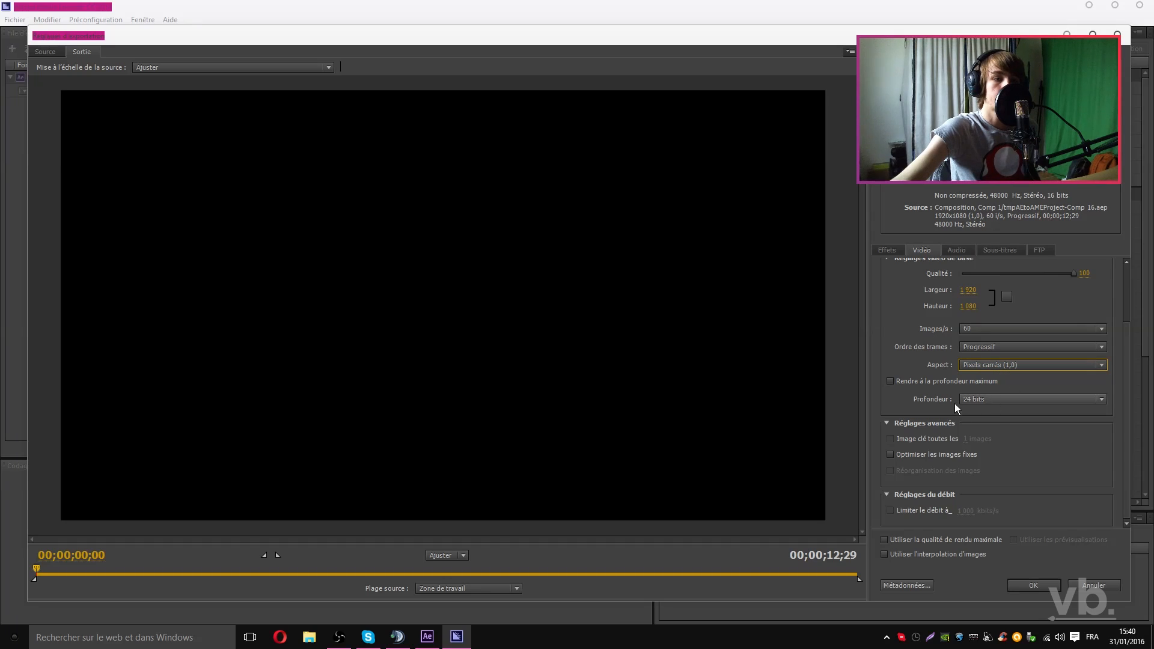
# Enable rendering at maximum depth, set the depth to 32 bits, and enable maximum render quality
pyautogui.click(891, 381)
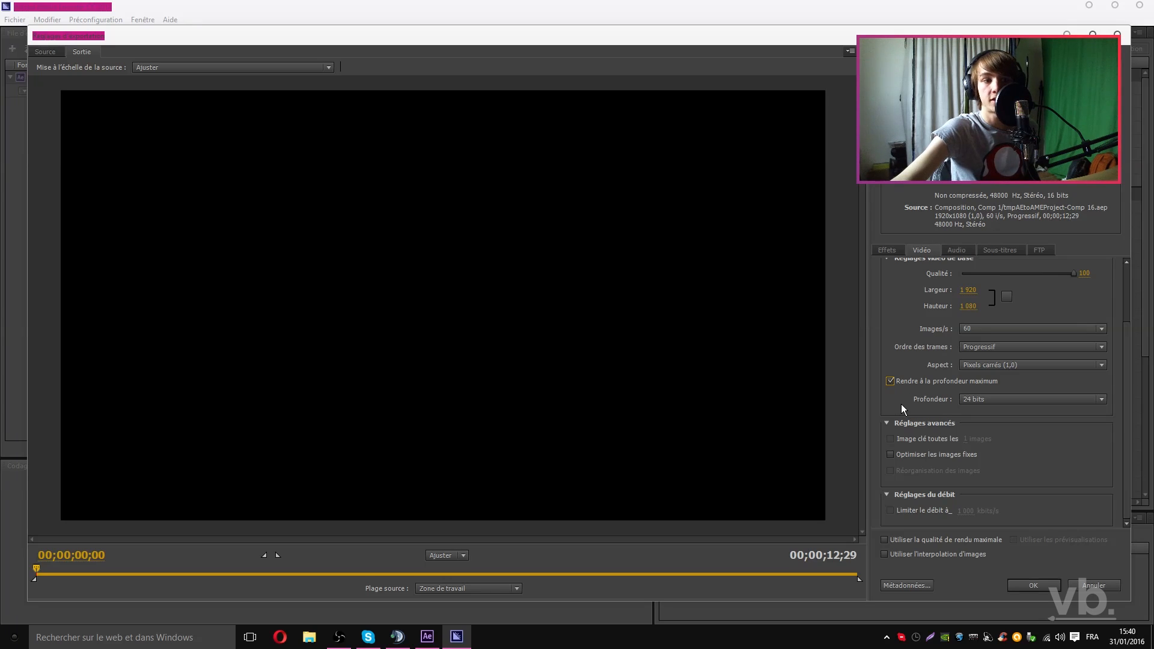
pyautogui.click(983, 401)
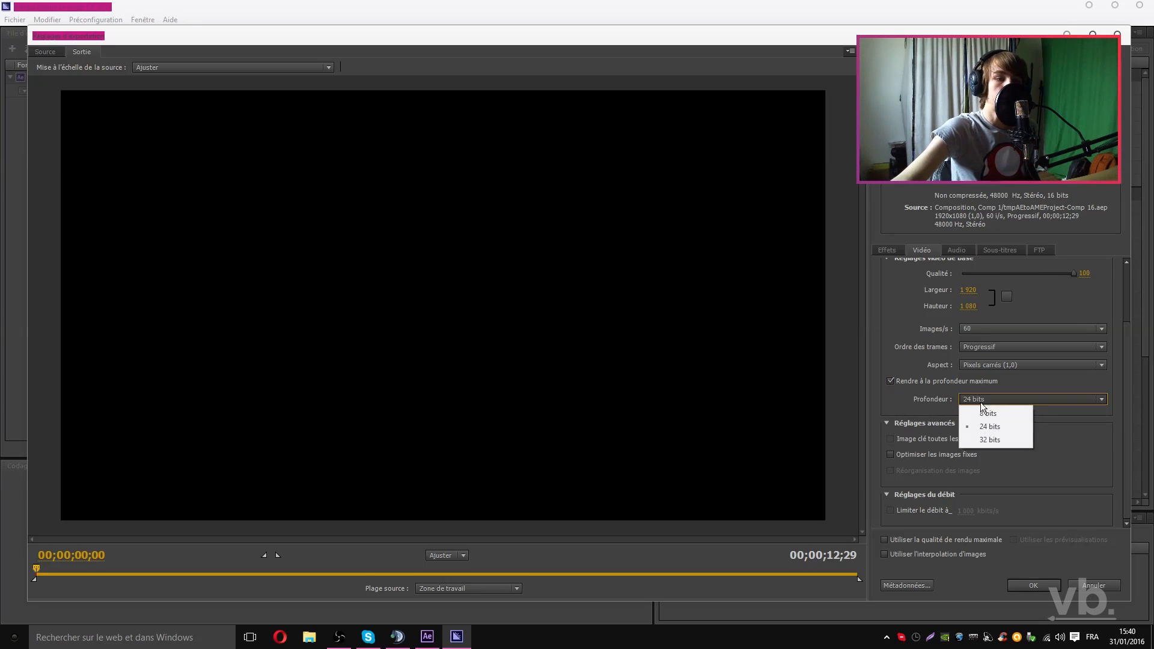
pyautogui.click(991, 441)
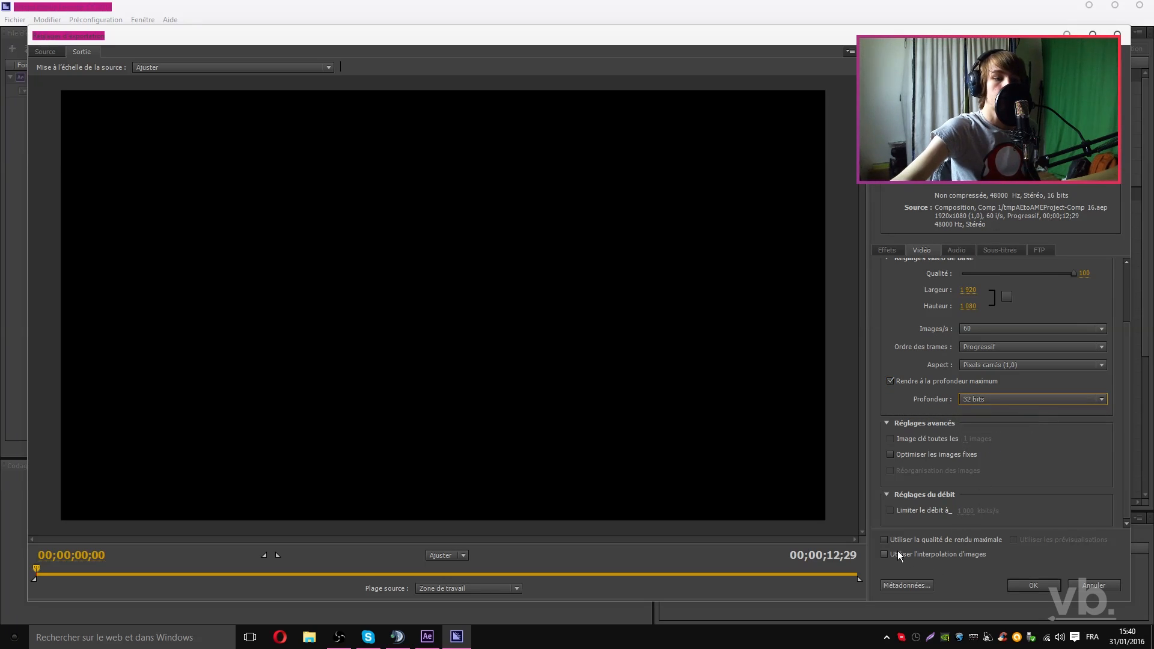
pyautogui.click(941, 544)
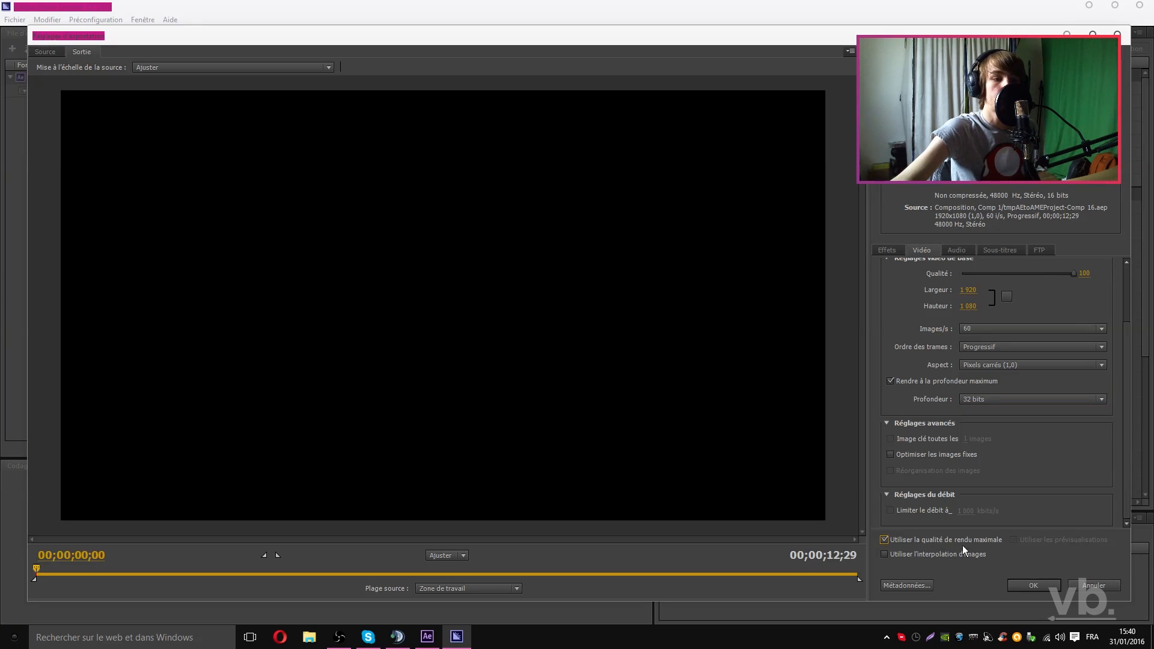
# Check the audio codec and sampling rate options in the audio export settings, and set the sample size to 32 bits
pyautogui.click(957, 252)
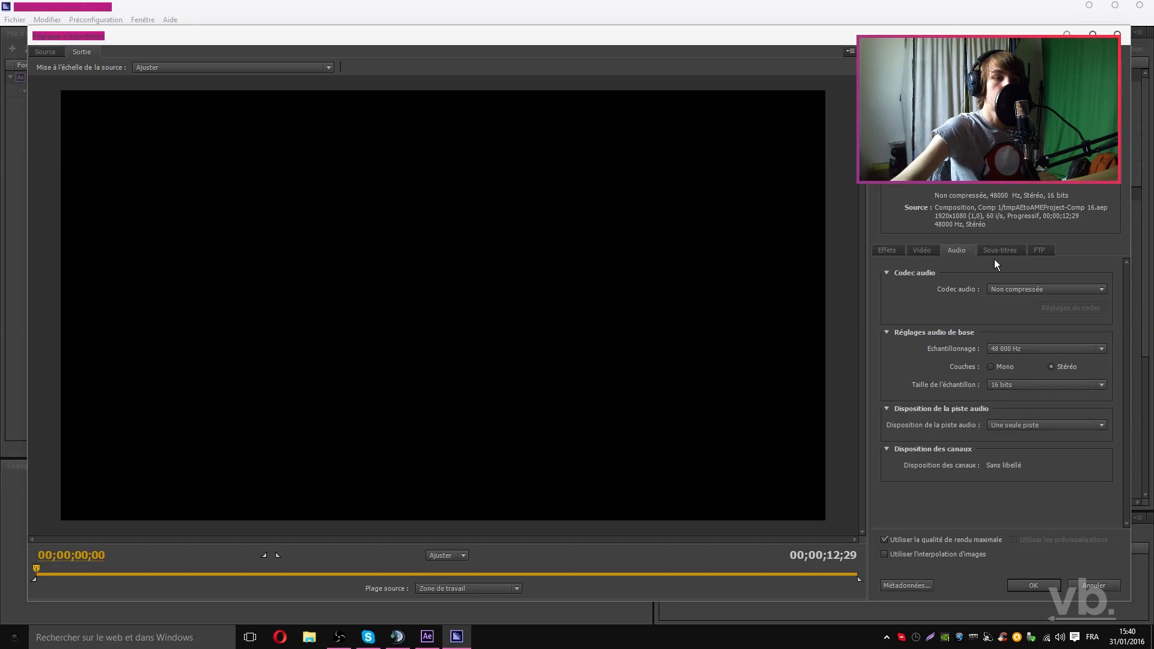
pyautogui.click(1020, 292)
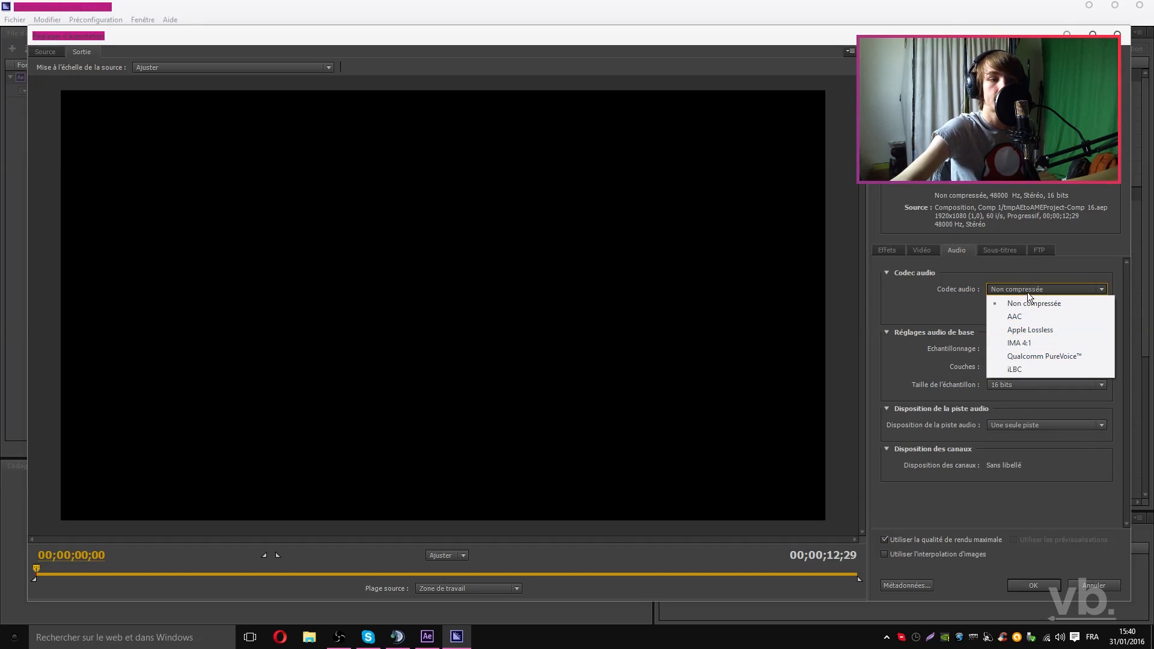
pyautogui.click(1027, 292)
pyautogui.click(1030, 350)
pyautogui.click(1034, 352)
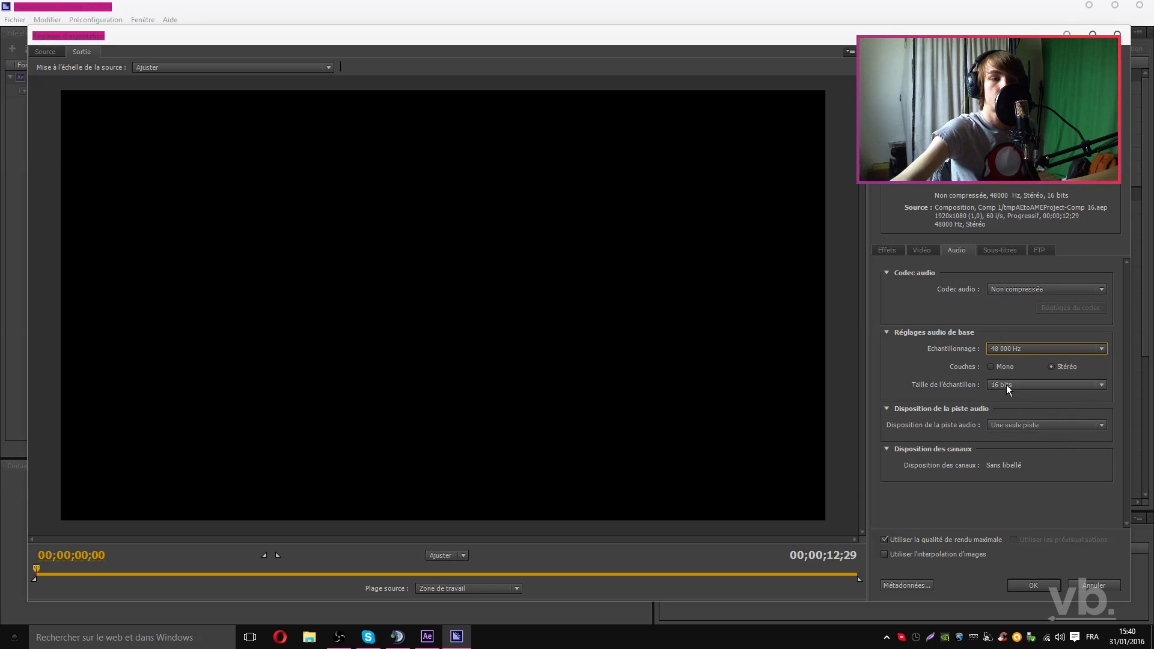
pyautogui.click(1041, 386)
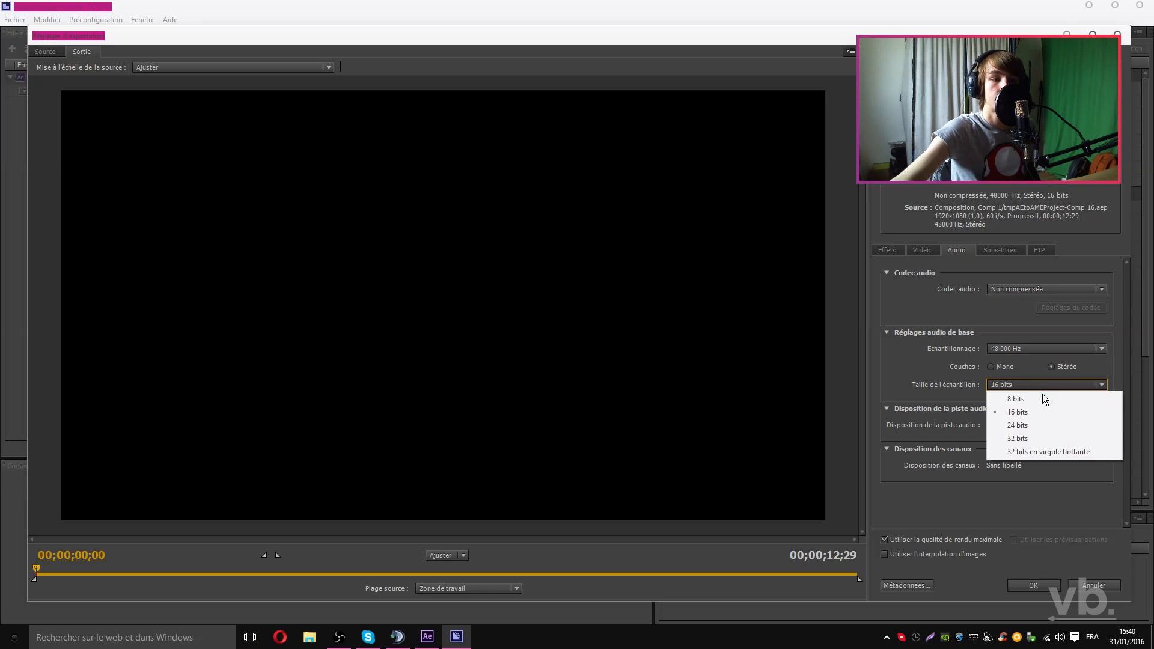
pyautogui.click(1038, 437)
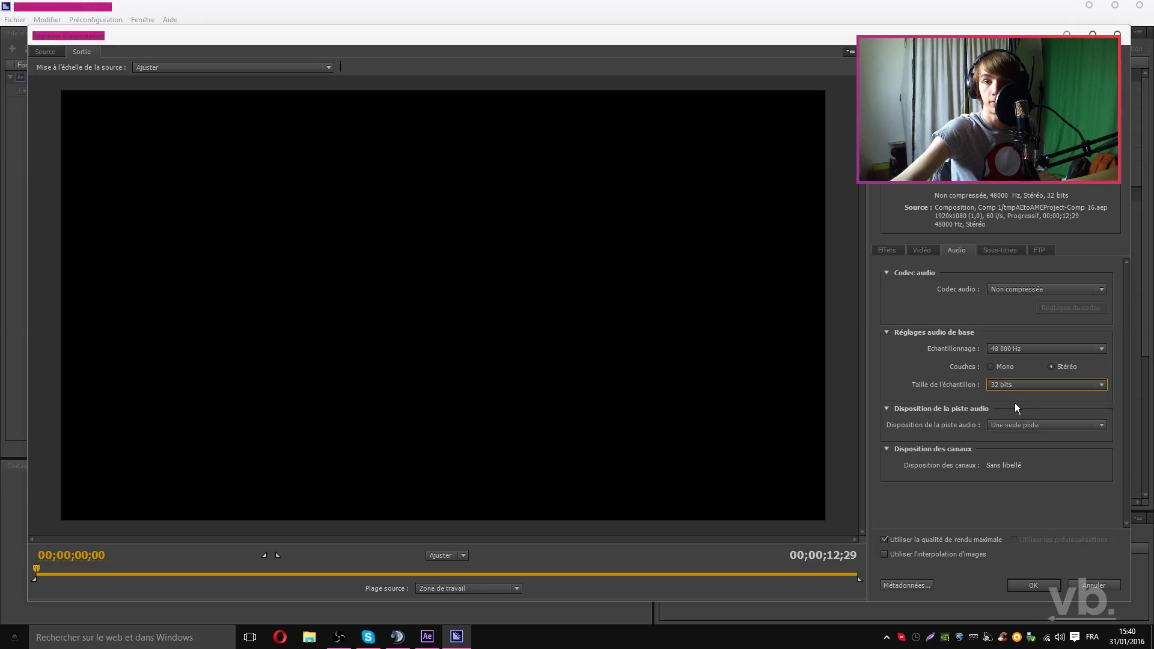
# Return to the video settings and confirm the custom export settings without saving them as a preset
pyautogui.click(924, 251)
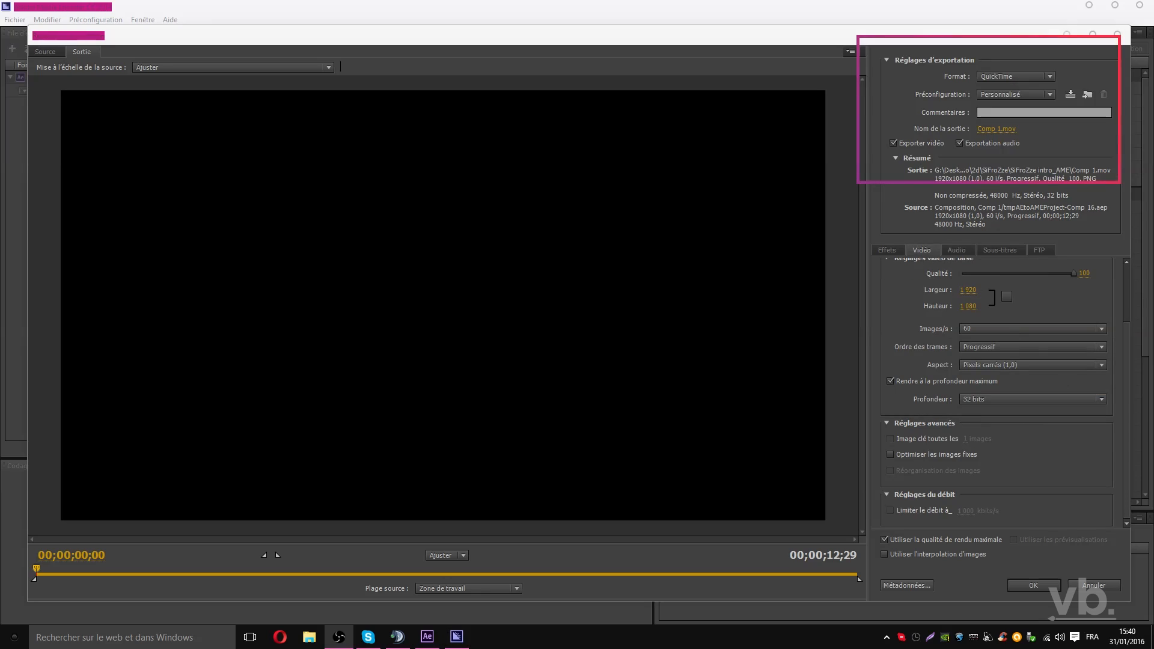
pyautogui.click(1073, 96)
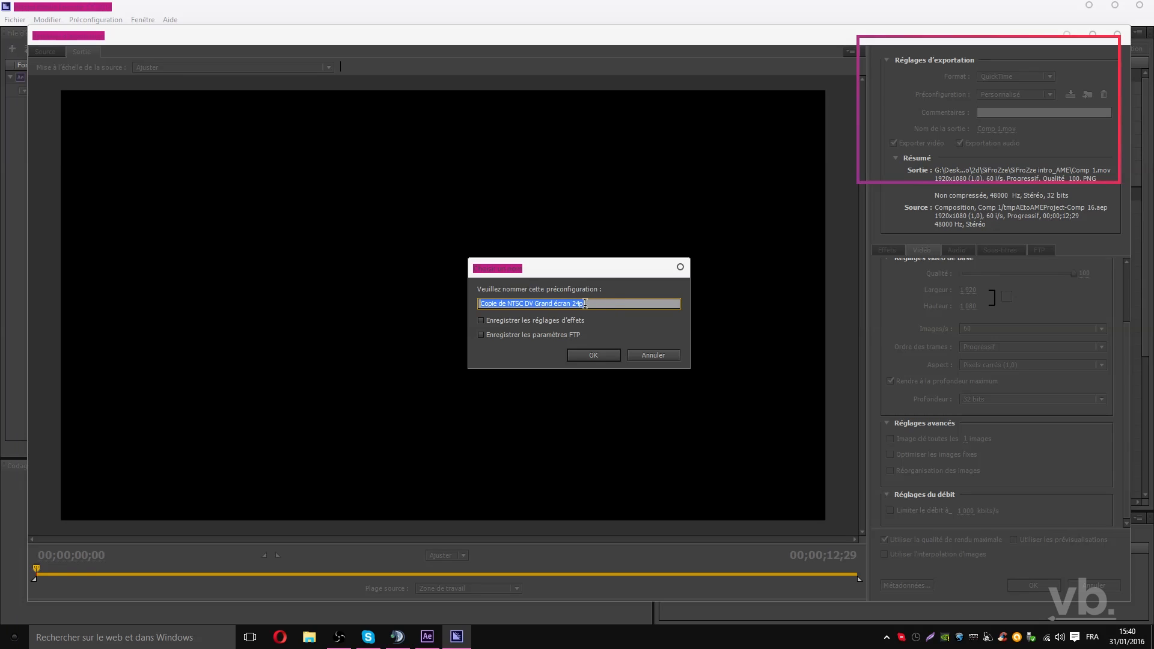
pyautogui.click(661, 354)
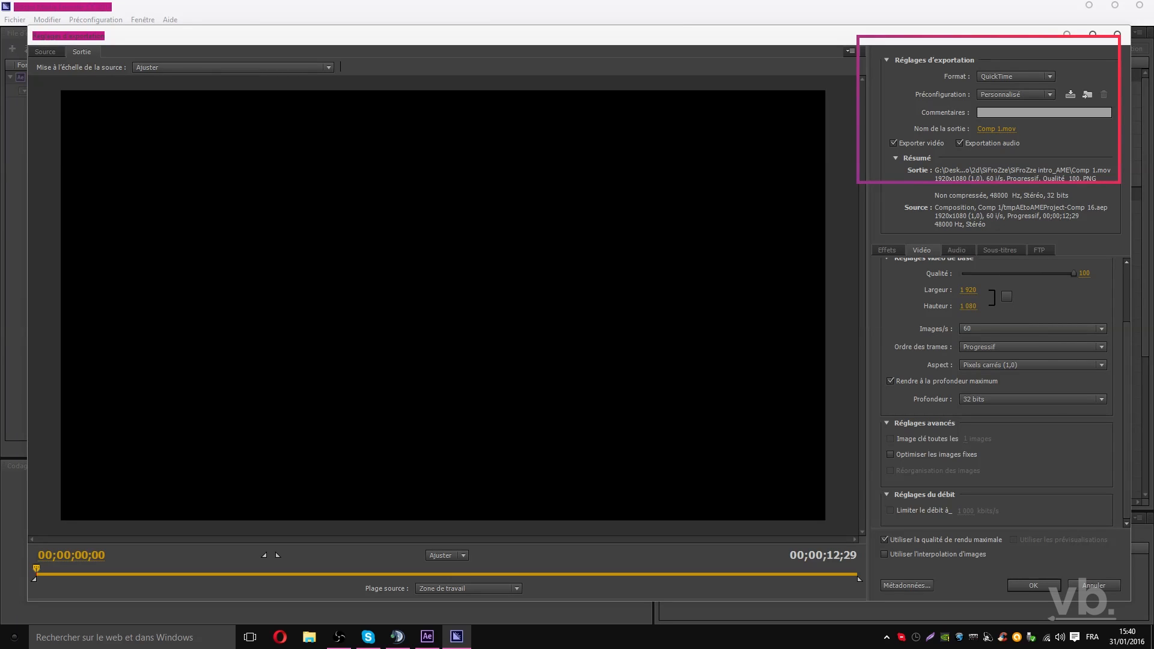
pyautogui.click(1034, 583)
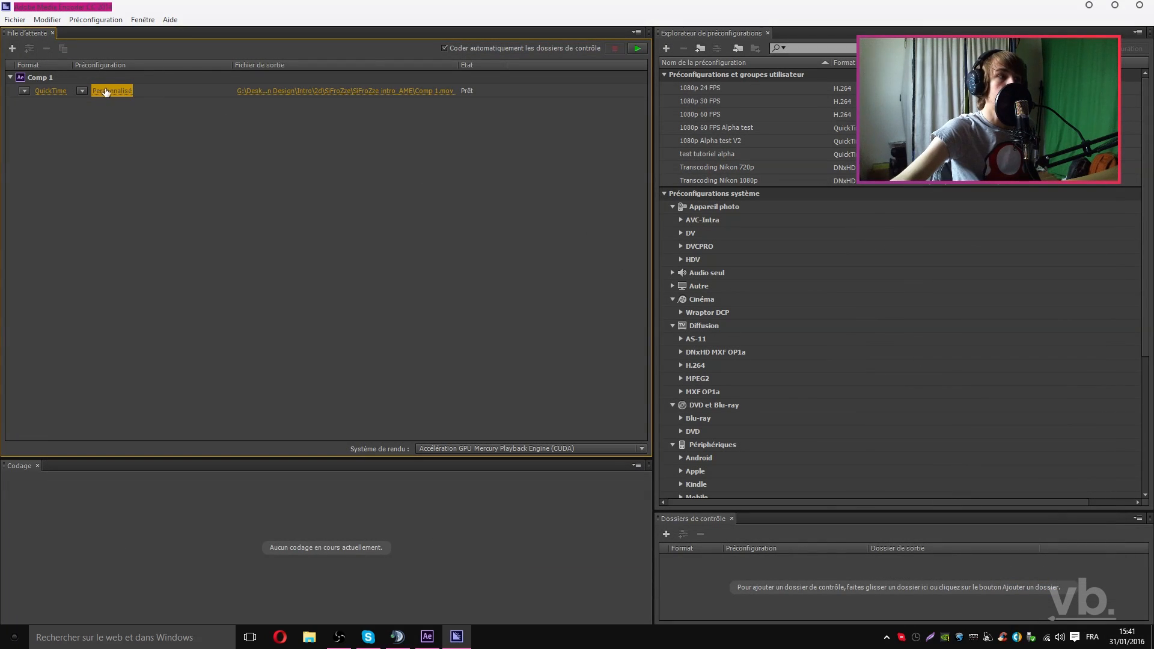
# Apply the saved 1080p Alpha test V2 preset to Comp 1 in the encoding queue
pyautogui.click(81, 91)
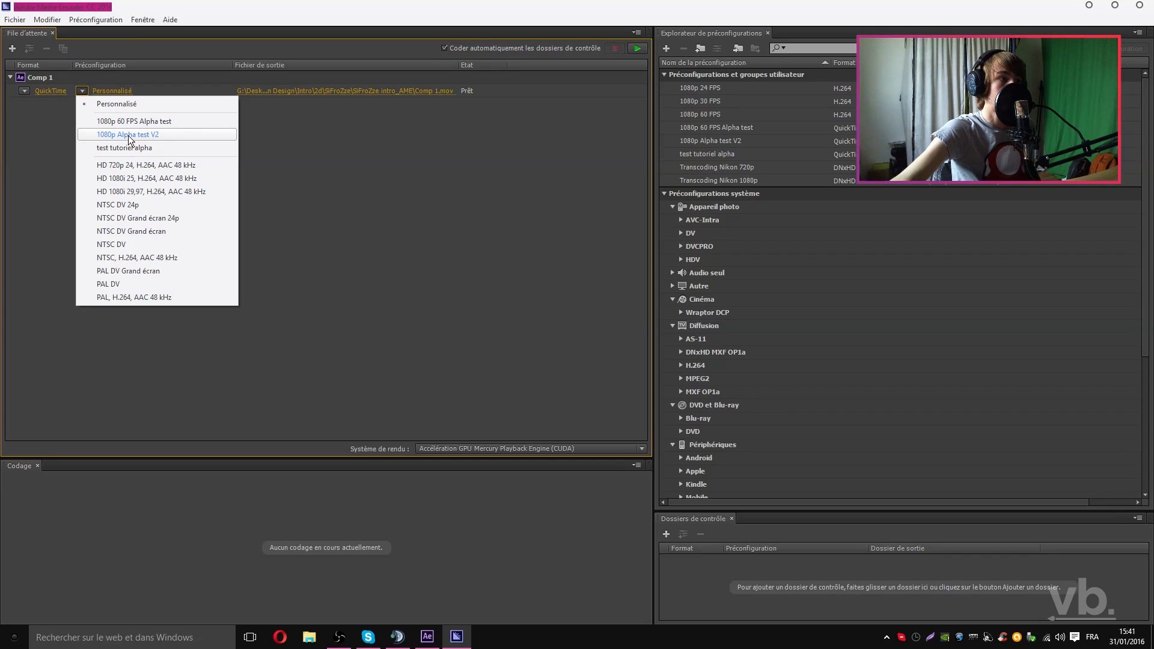
pyautogui.click(121, 135)
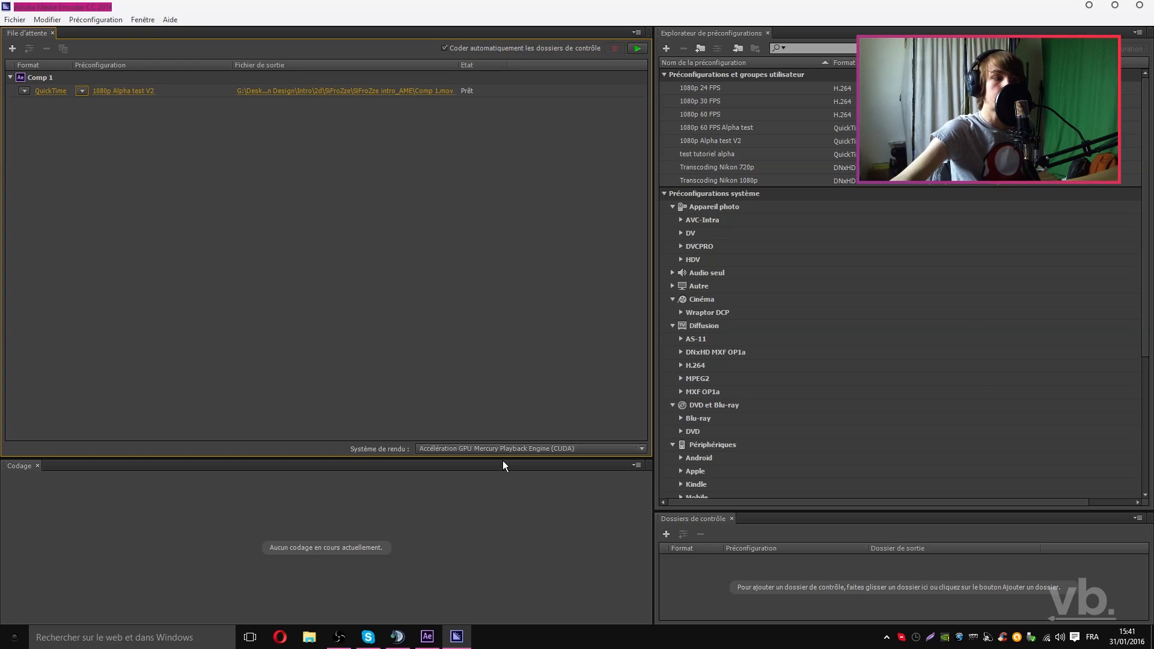
pyautogui.click(452, 451)
pyautogui.click(476, 463)
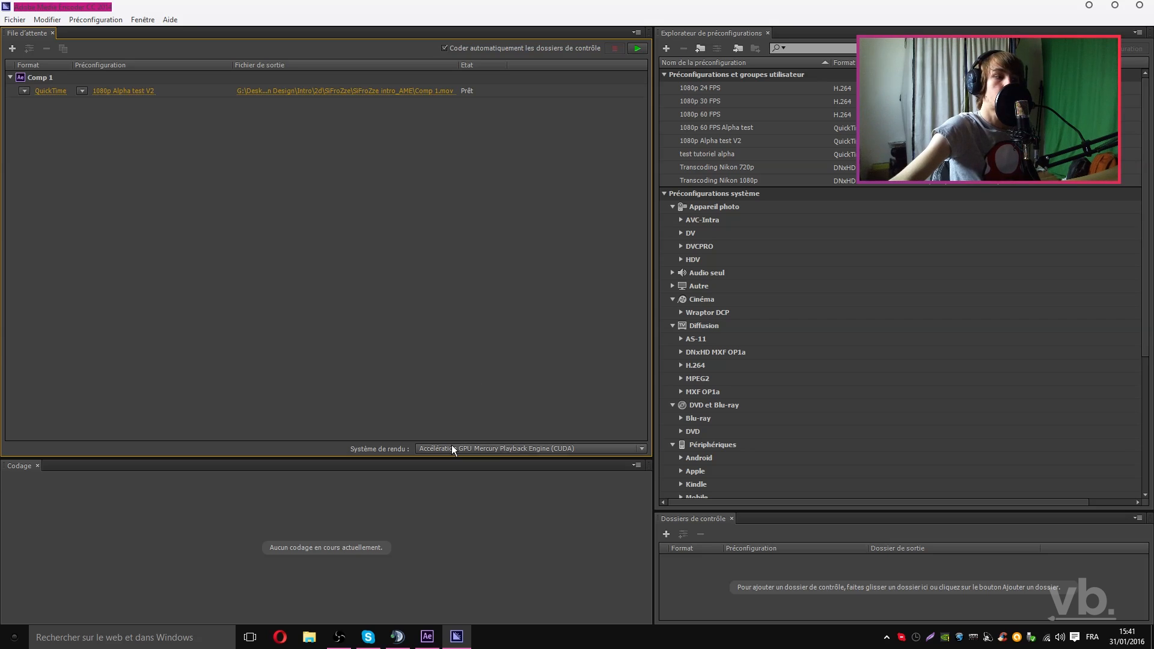
pyautogui.click(492, 448)
pyautogui.click(507, 455)
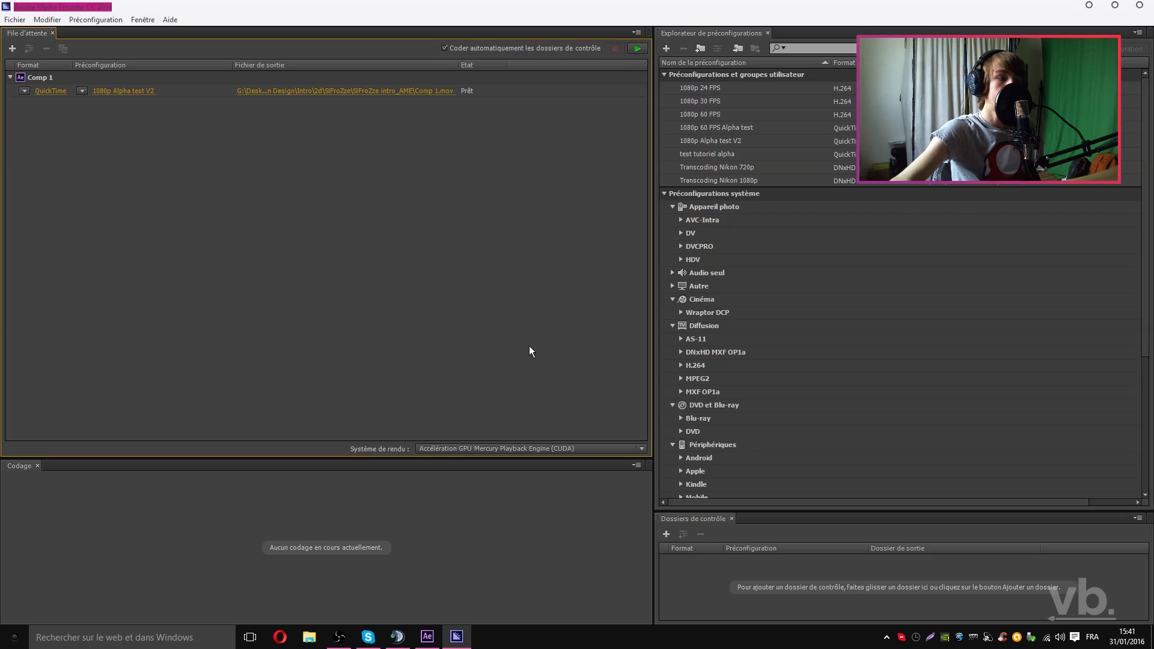
pyautogui.click(543, 514)
pyautogui.click(507, 340)
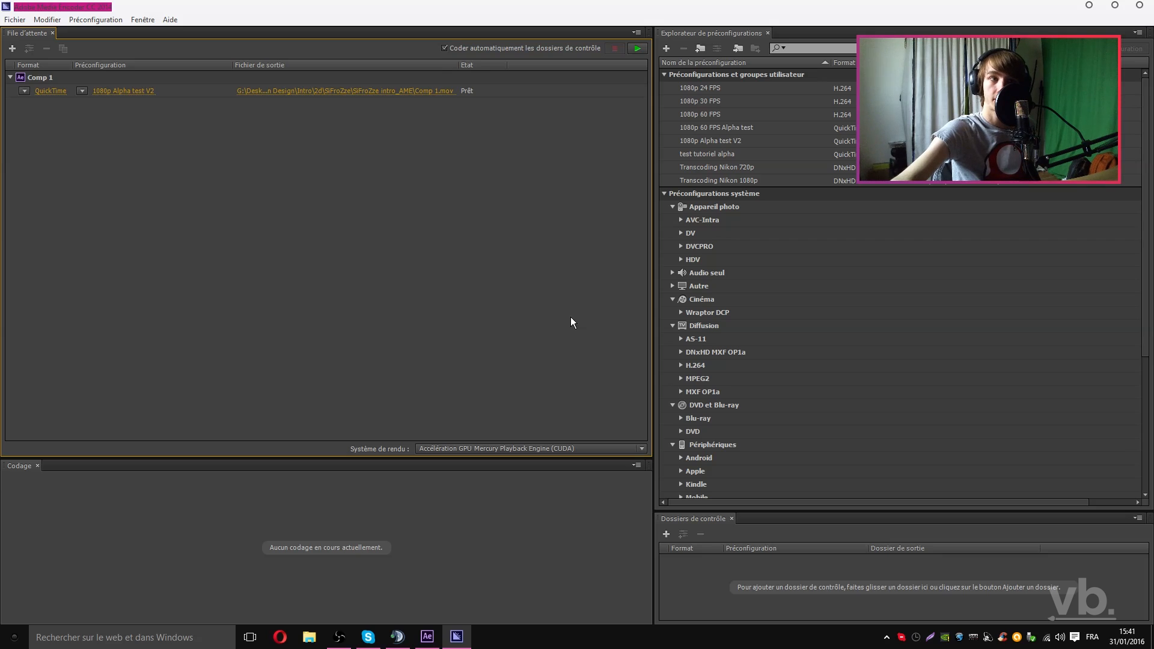
# Close the encoder and open Vegas Pro 13.0 (64-bit)
pyautogui.click(1139, 7)
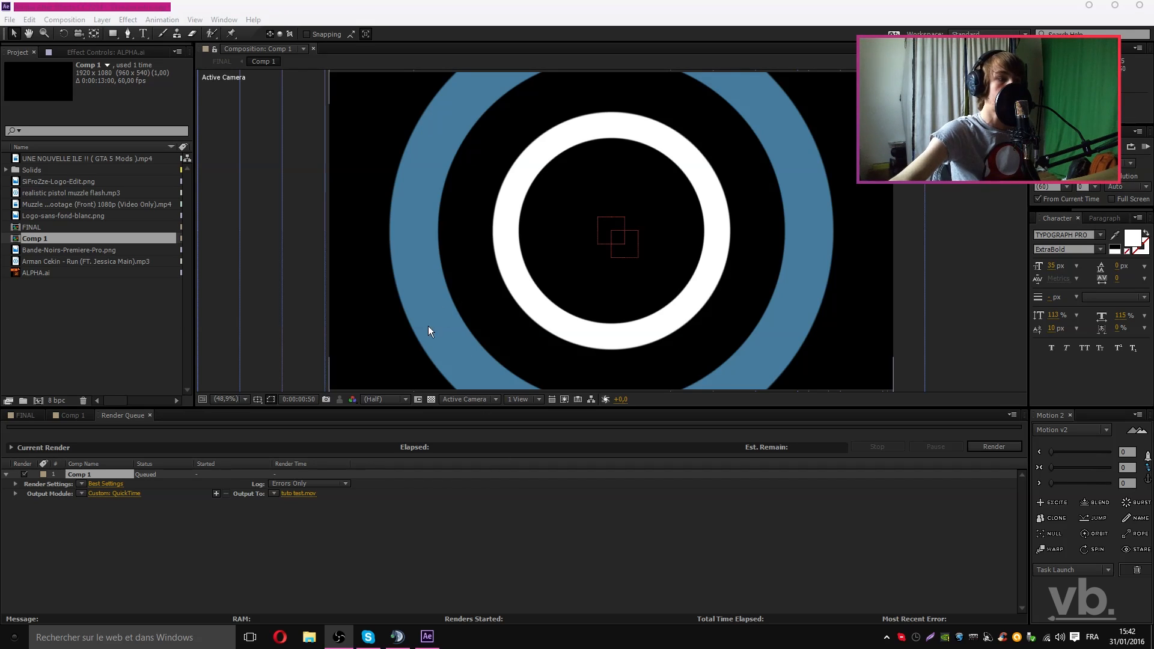
pyautogui.click(15, 637)
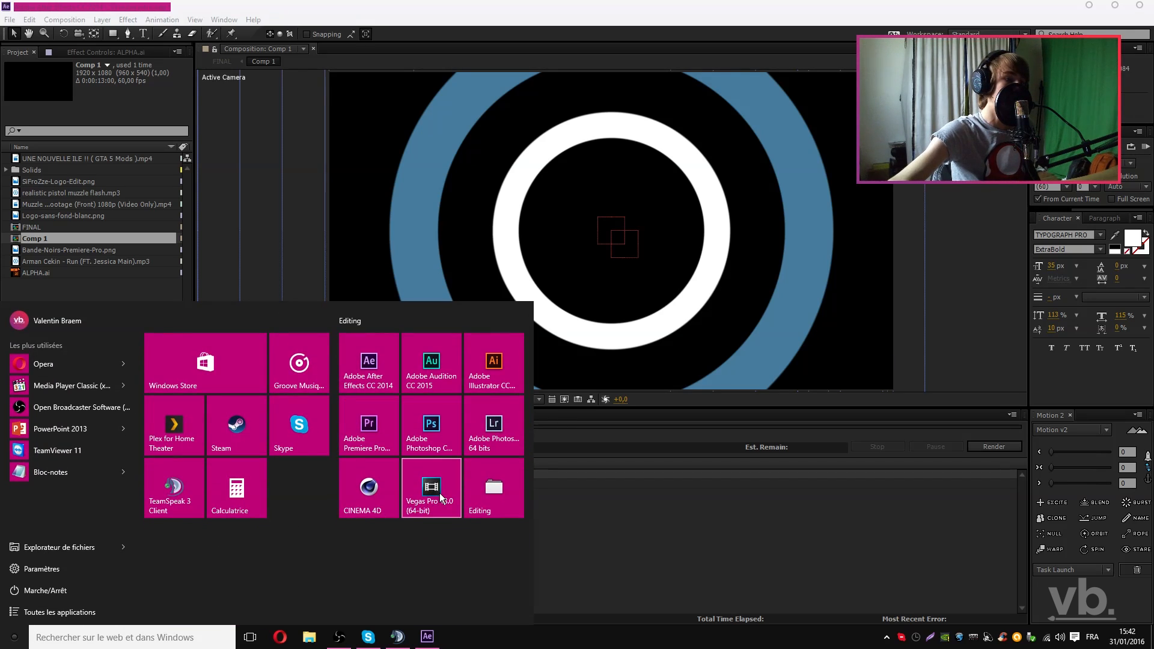
pyautogui.click(439, 493)
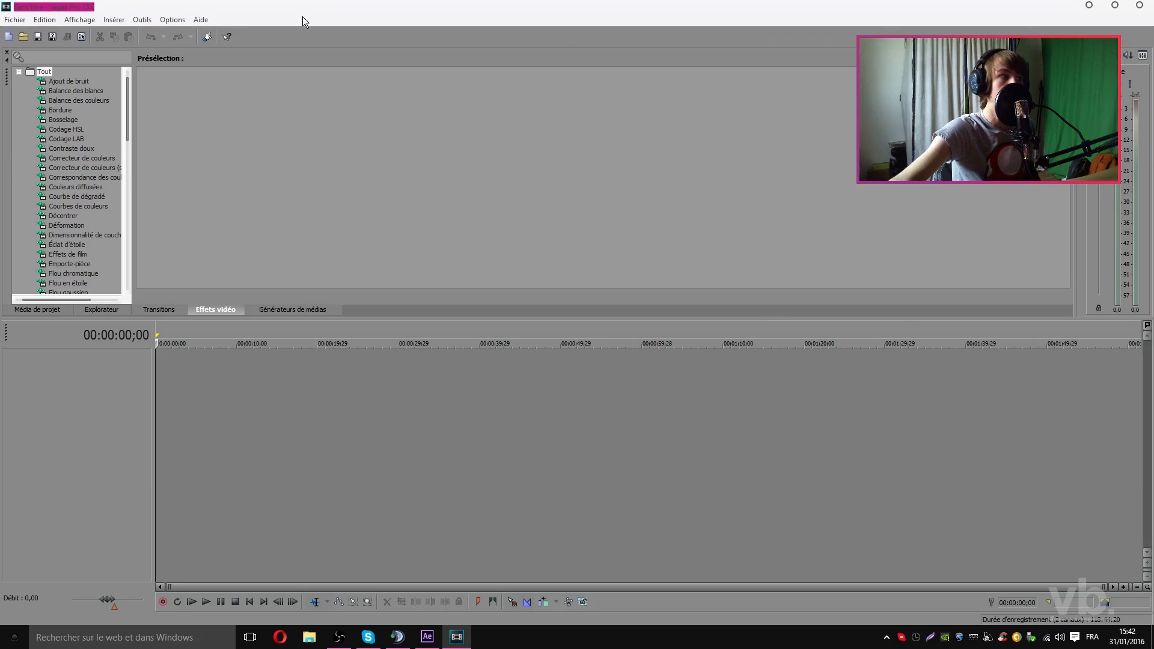
# Show the video preview window, enlarge it and place it above the timeline beside the effects list
pyautogui.click(172, 19)
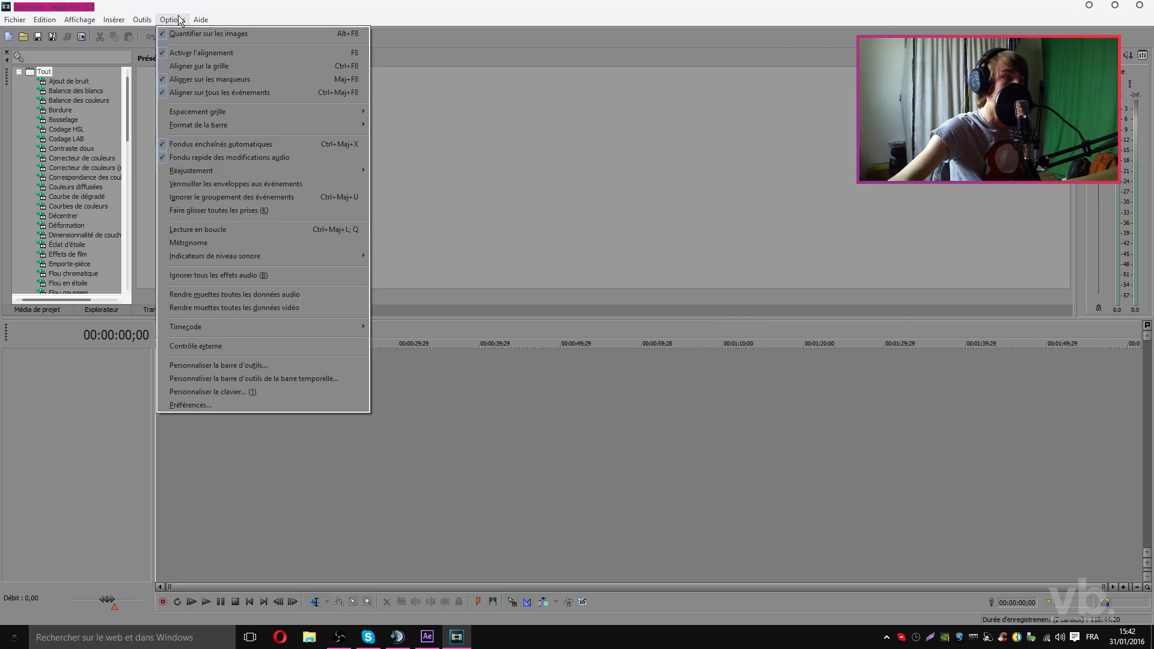
pyautogui.moveTo(95, 19)
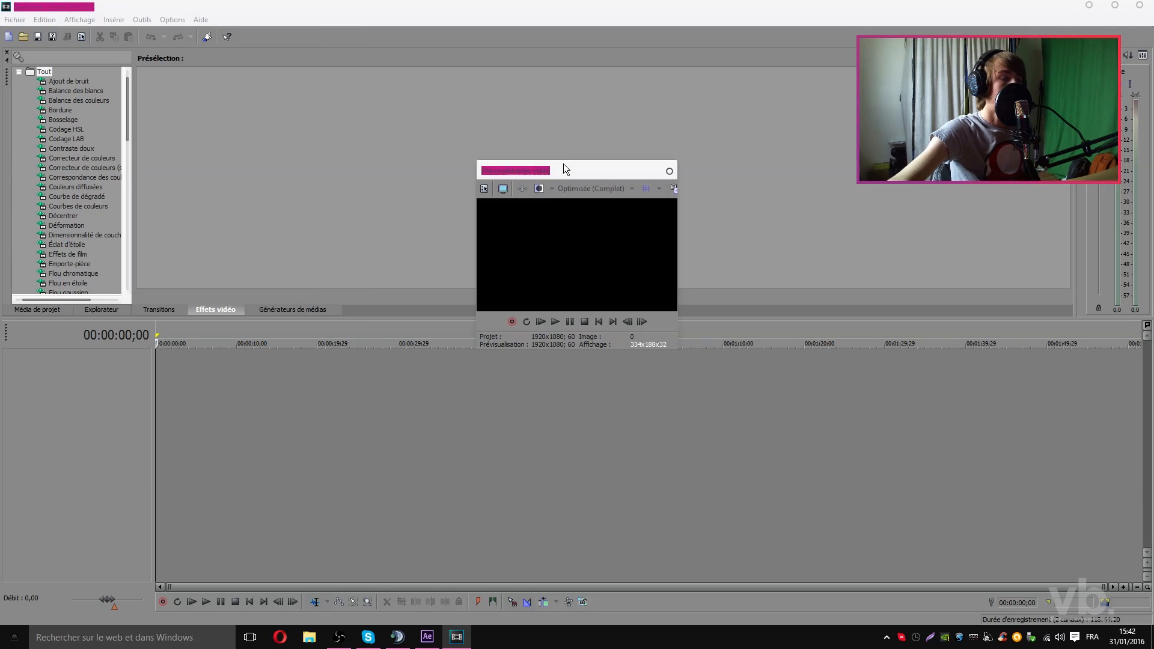
pyautogui.moveTo(564, 169); pyautogui.dragTo(904, 59)
pyautogui.moveTo(819, 240); pyautogui.dragTo(542, 390)
pyautogui.moveTo(762, 60); pyautogui.dragTo(851, 27)
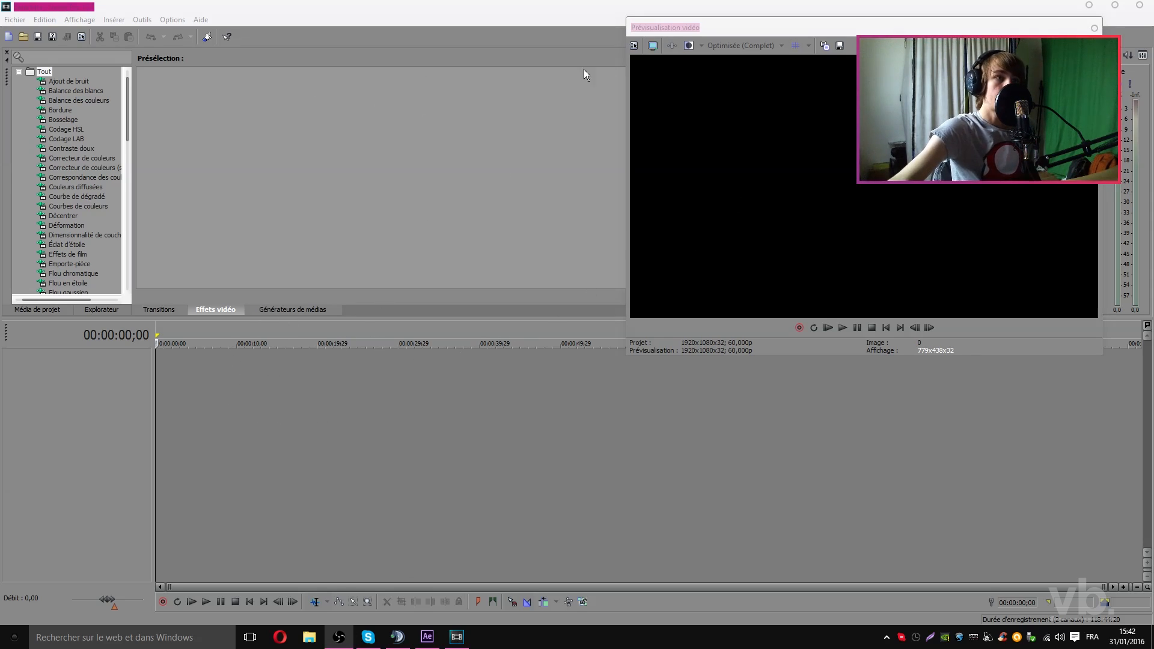
# Add UNE NOUVELLE ILE !! ( GTA 5 Mods ).mp4 from the SiFroZze folder without matching project settings, then trim its opening and start it at zero
pyautogui.rightClick(309, 638)
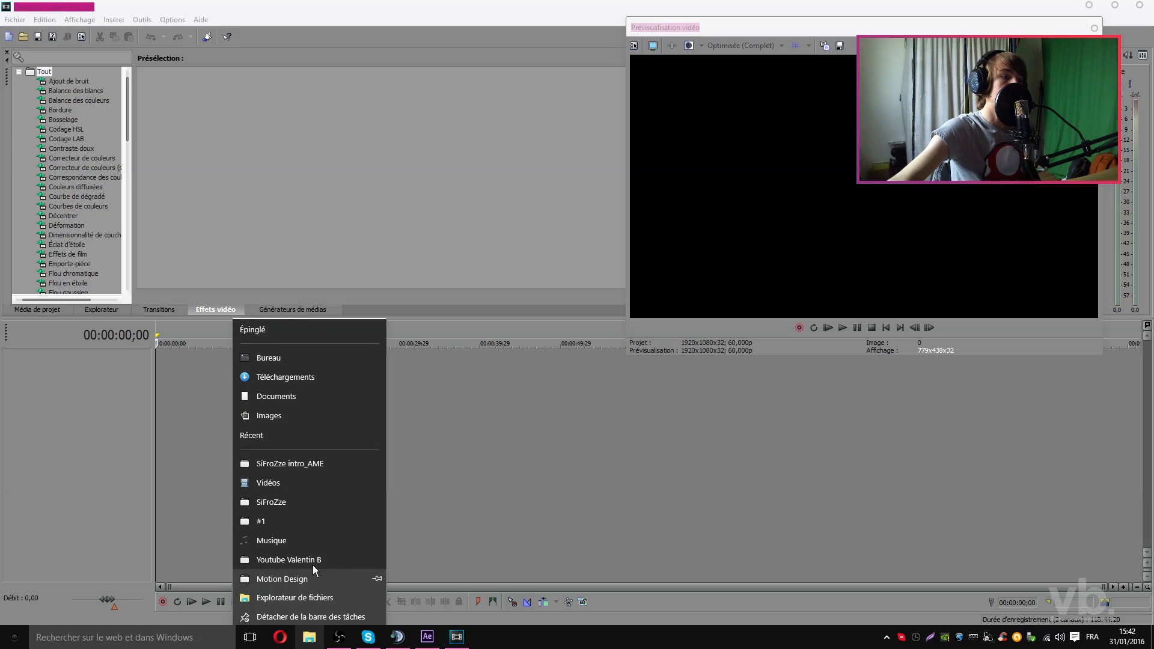
pyautogui.click(312, 502)
pyautogui.moveTo(519, 96); pyautogui.dragTo(677, 94)
pyautogui.moveTo(499, 329); pyautogui.dragTo(194, 396)
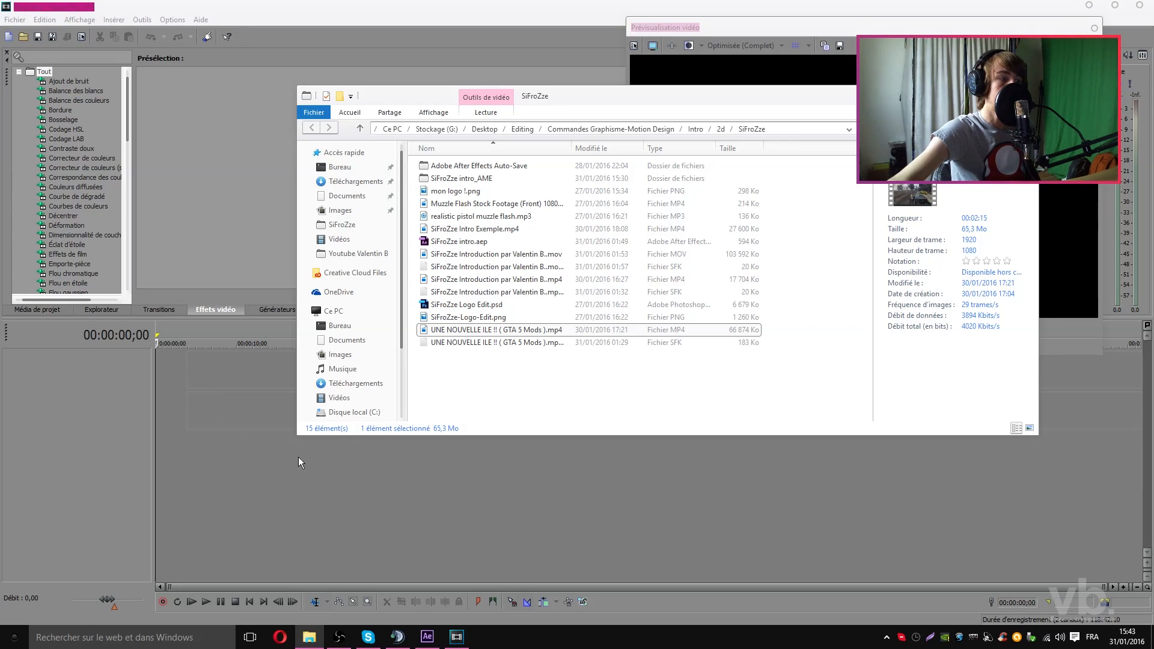
pyautogui.click(197, 467)
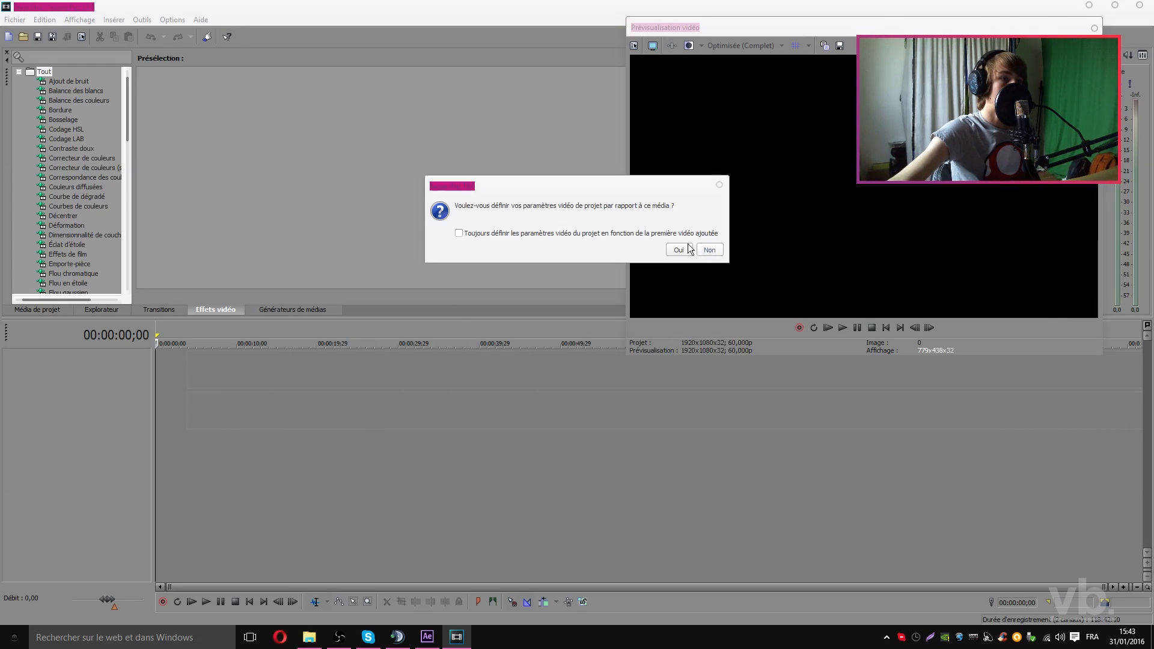
pyautogui.moveTo(644, 191)
pyautogui.mouseDown()
pyautogui.moveTo(630, 192)
pyautogui.moveTo(648, 197)
pyautogui.mouseUp()
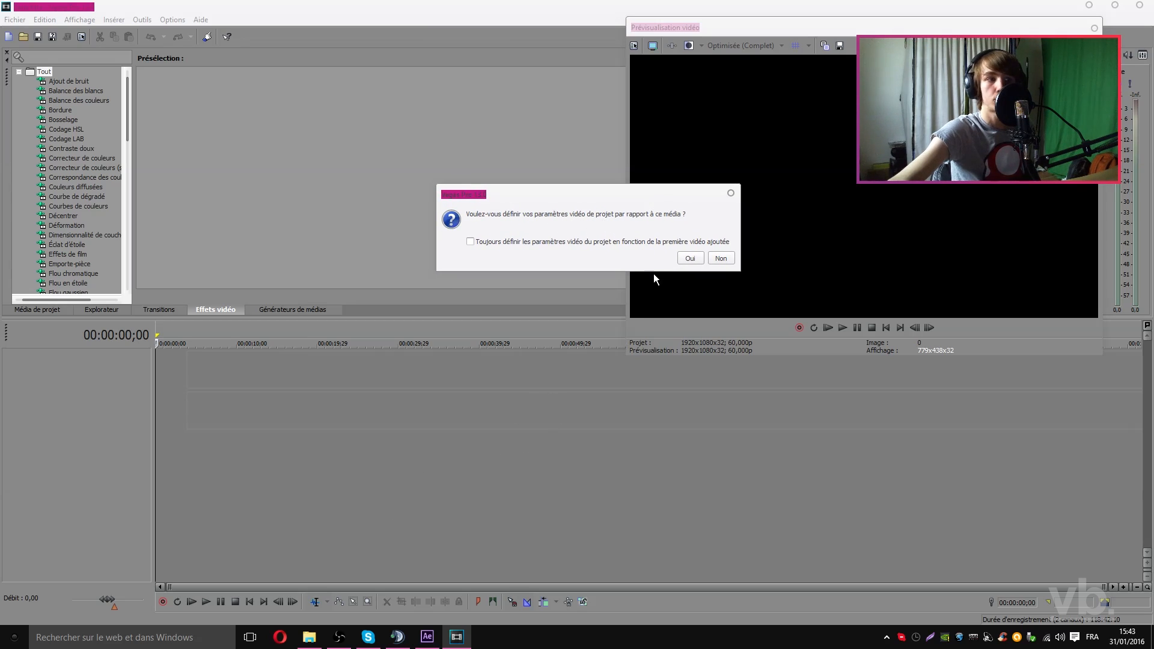
pyautogui.click(721, 258)
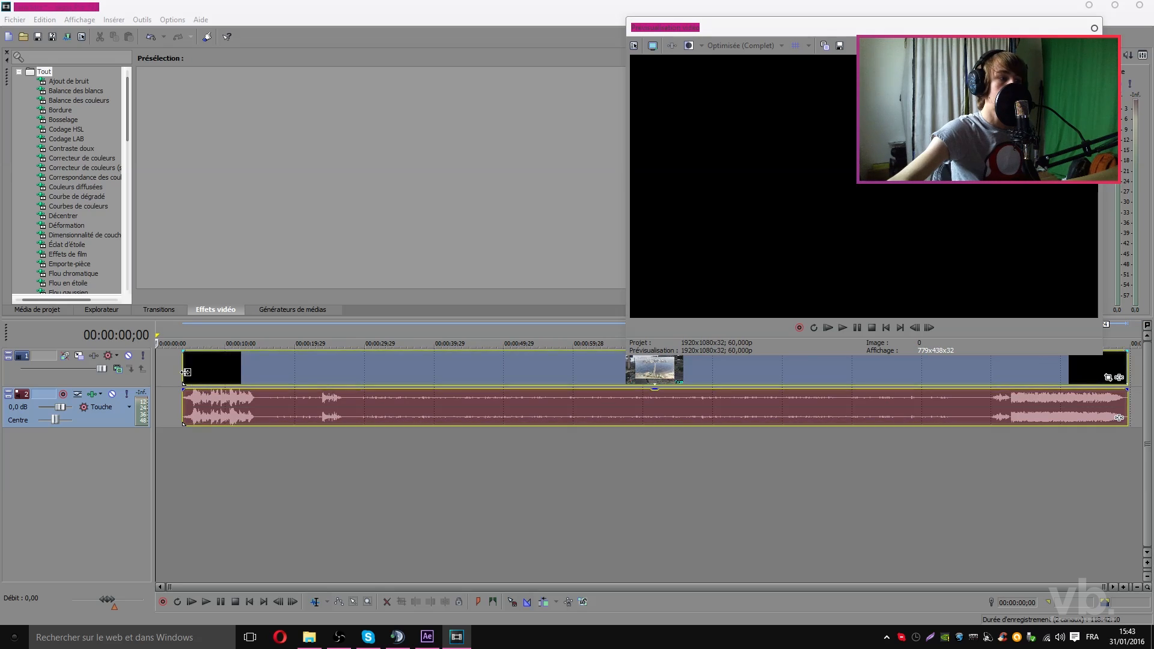
pyautogui.moveTo(234, 363); pyautogui.dragTo(197, 365)
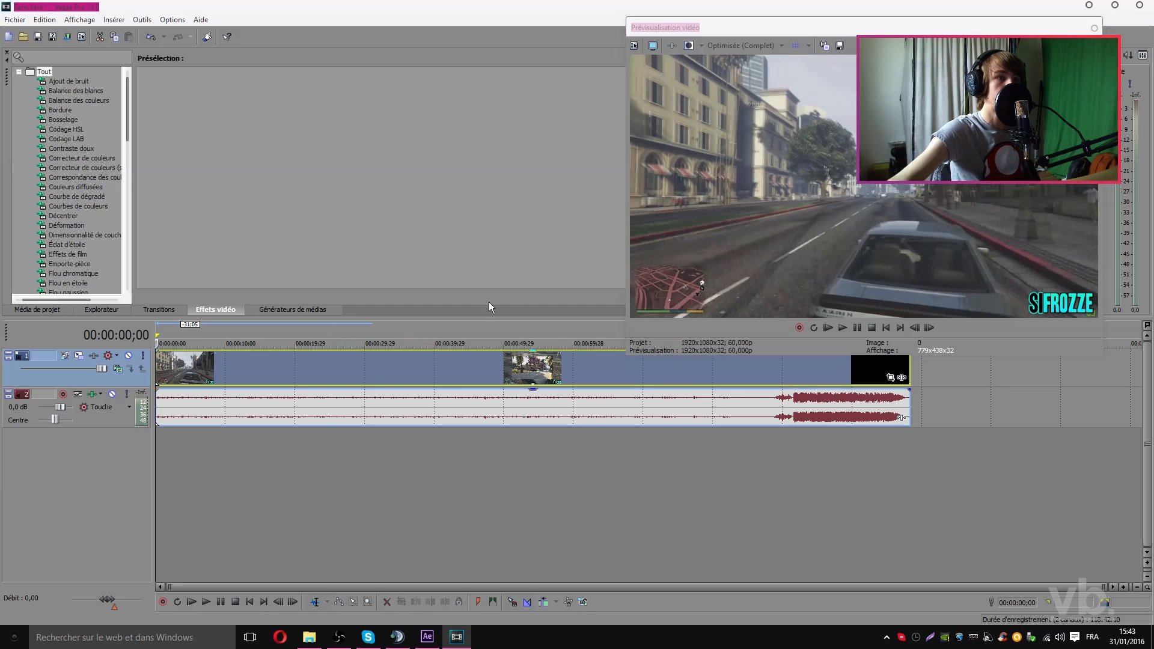
# Place the SiFroZze Introduction .mov on new tracks above the gameplay video and put the playhead at 00:00:06;26, within its opening rings
pyautogui.click(309, 637)
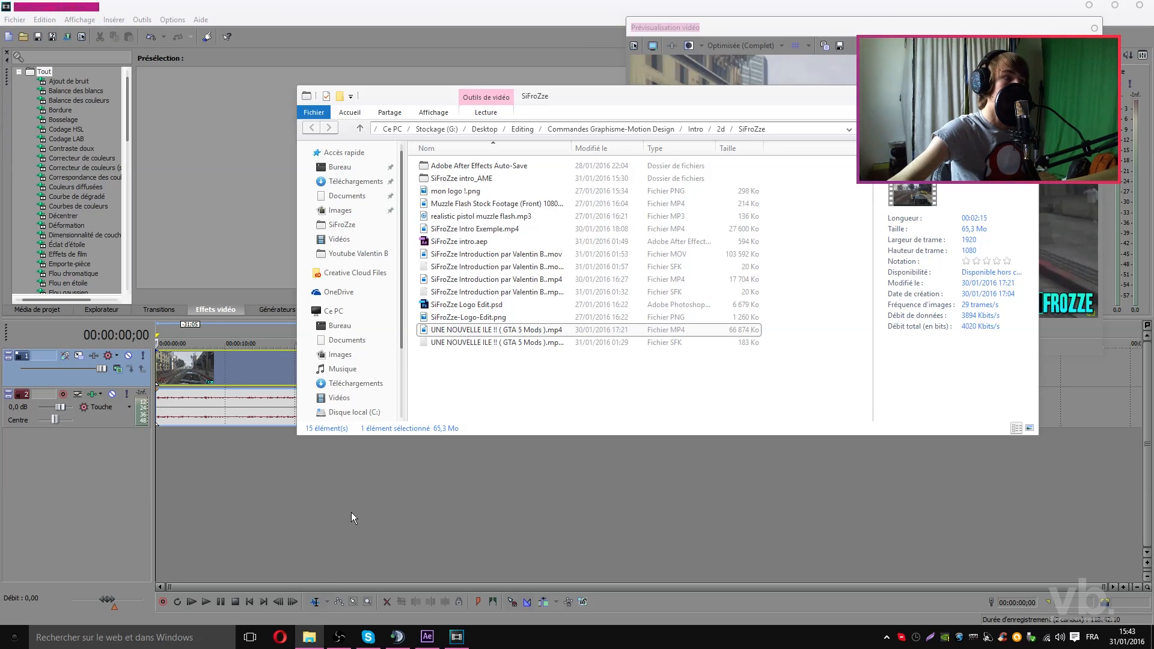
pyautogui.moveTo(559, 254); pyautogui.dragTo(205, 353)
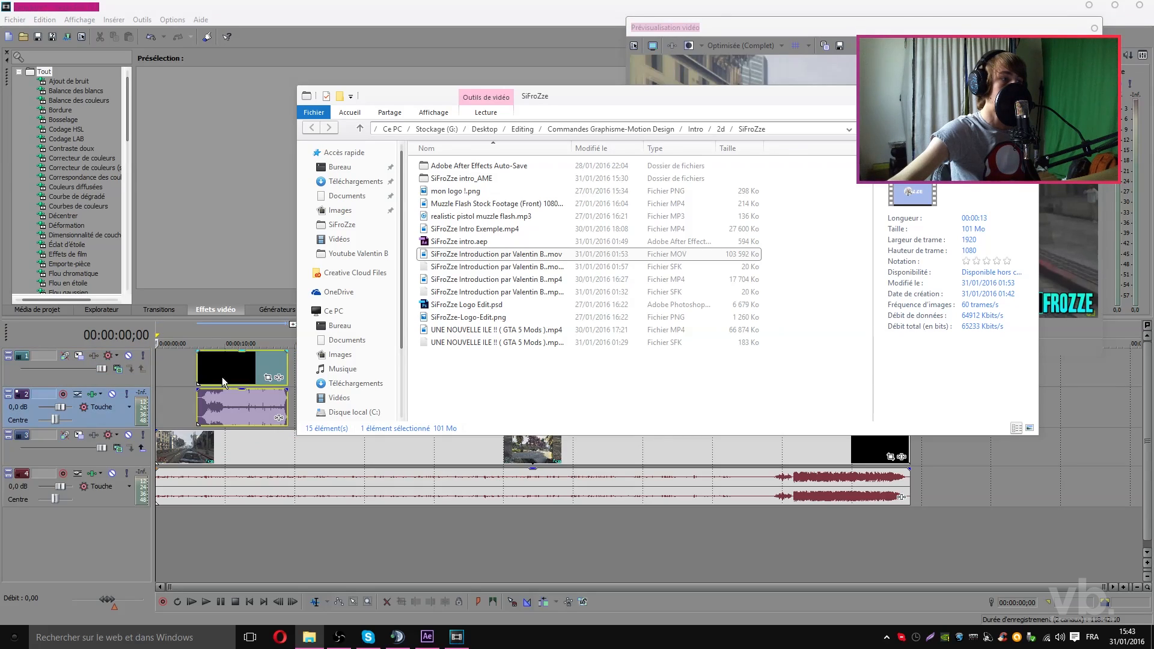
pyautogui.click(248, 544)
pyautogui.click(179, 363)
pyautogui.moveTo(181, 364); pyautogui.dragTo(203, 358)
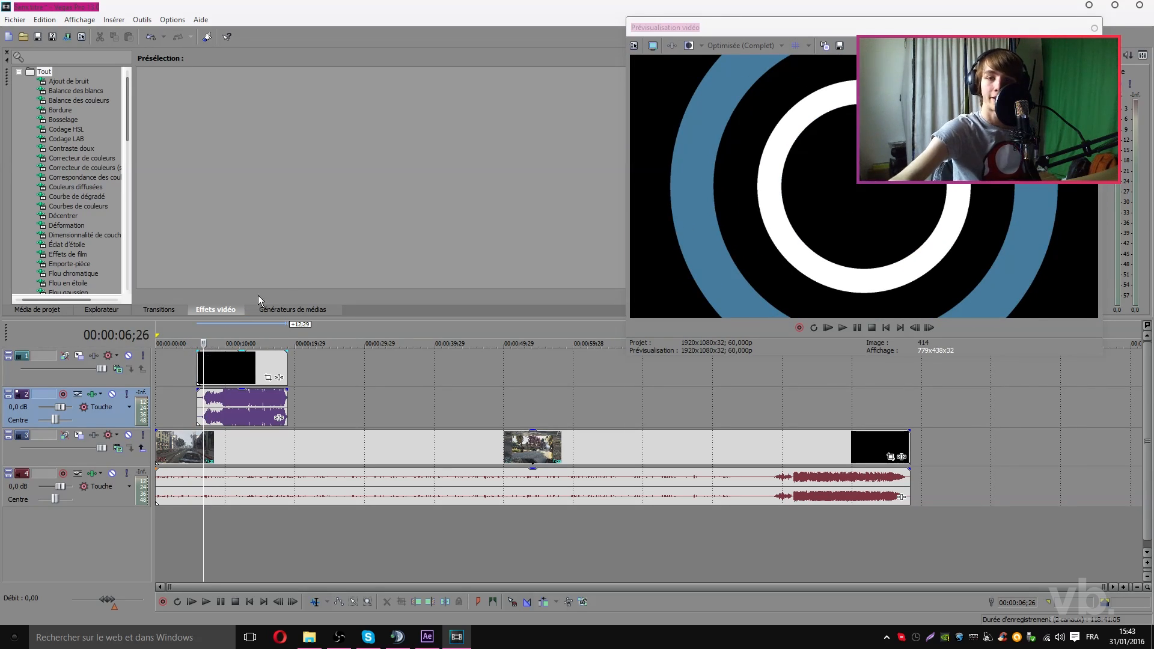
# Set the alpha channel to Droit (non mat) in the intro clip's media properties
pyautogui.rightClick(225, 371)
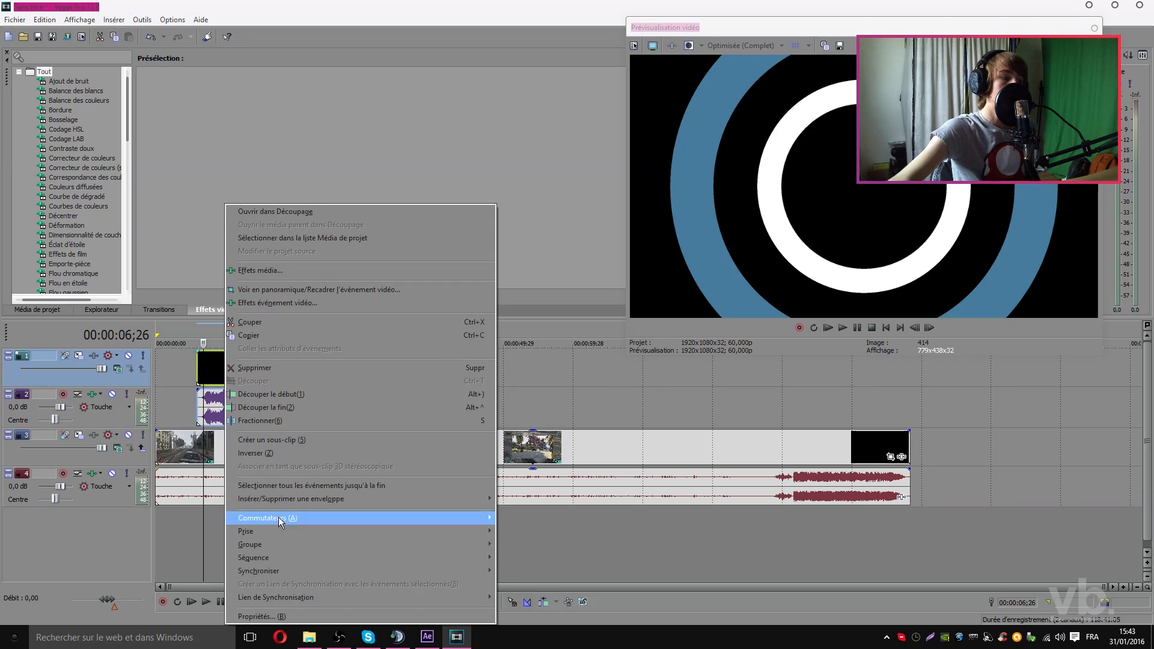
pyautogui.click(257, 617)
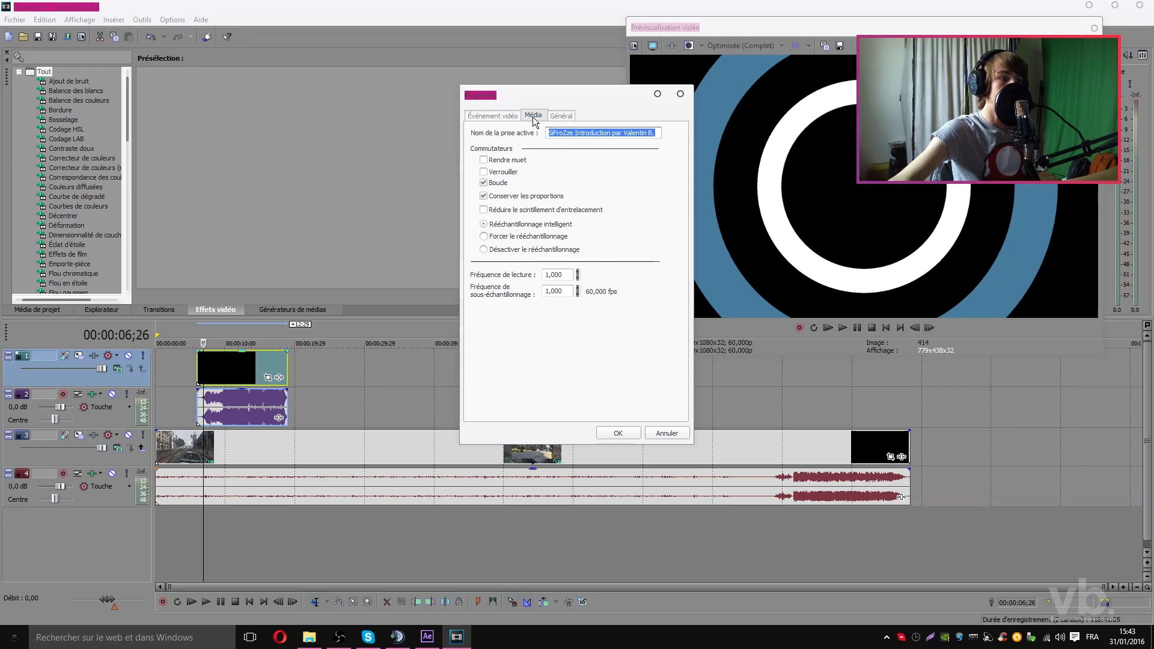
pyautogui.click(533, 117)
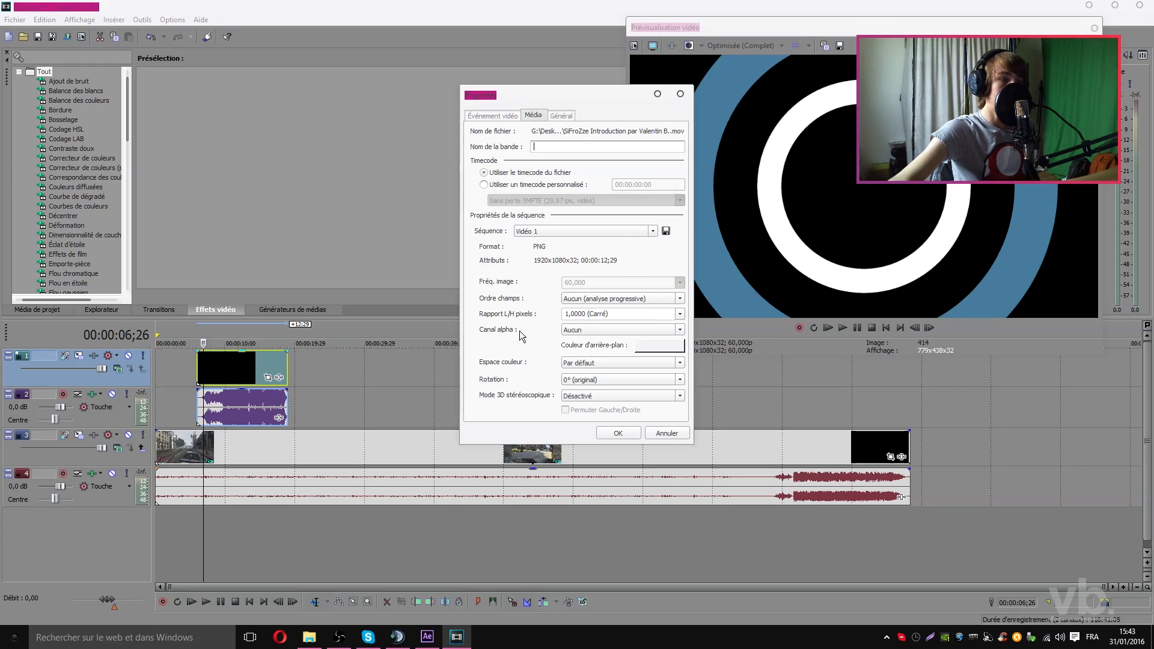
pyautogui.click(615, 330)
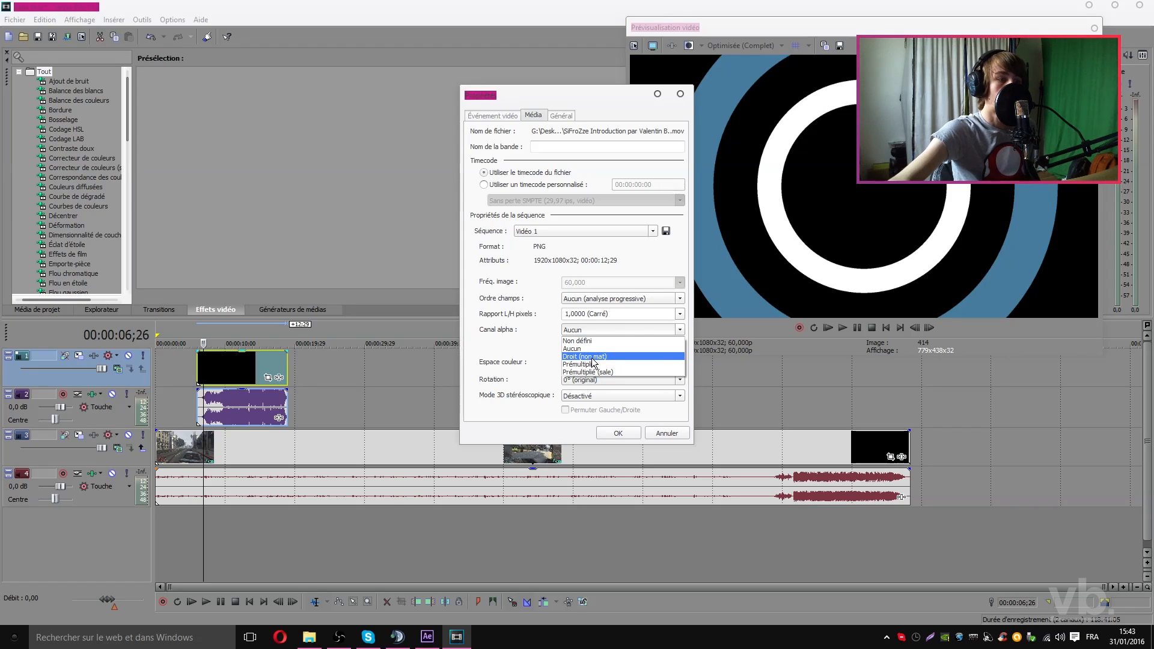
pyautogui.click(593, 361)
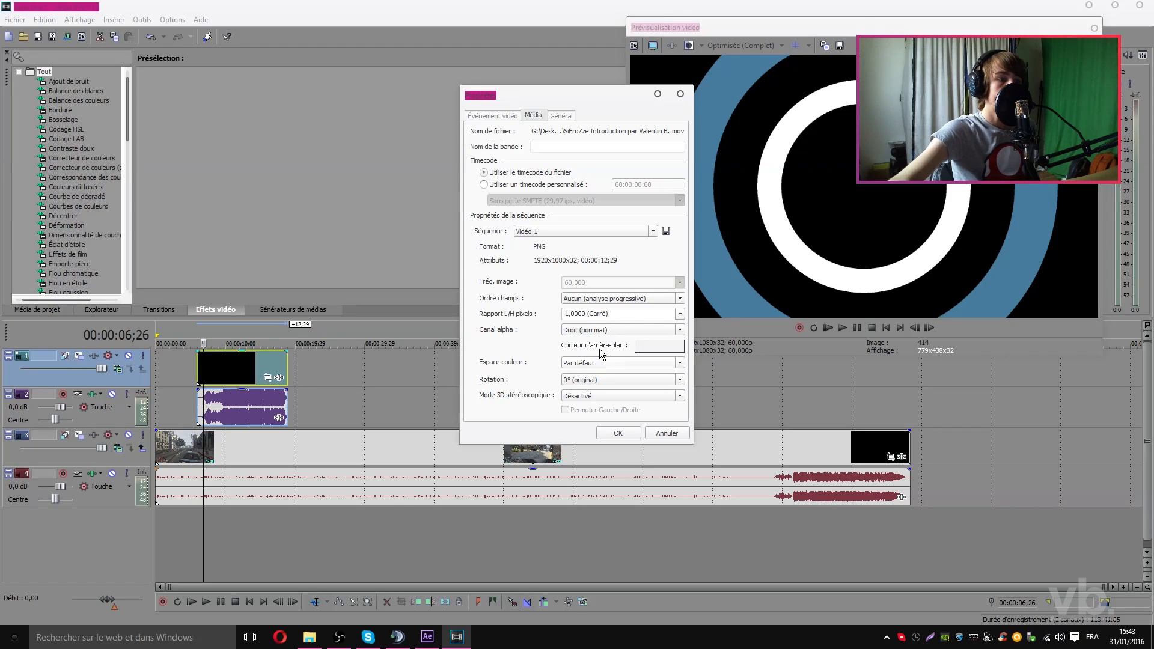
pyautogui.click(618, 433)
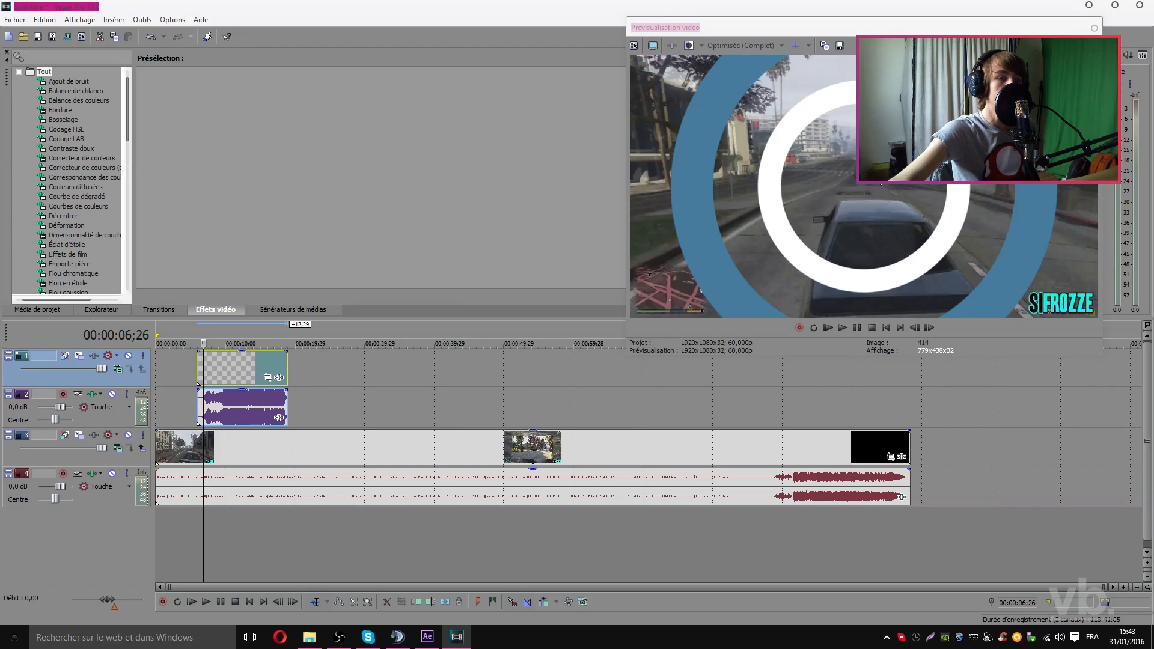
# Try a premultiplied (Prémultiplié) alpha channel on the intro clip and preview its circle transition from 00:00:06;29
pyautogui.moveTo(204, 371)
pyautogui.mouseDown()
pyautogui.moveTo(282, 373)
pyautogui.moveTo(204, 371)
pyautogui.mouseUp()
pyautogui.rightClick(219, 376)
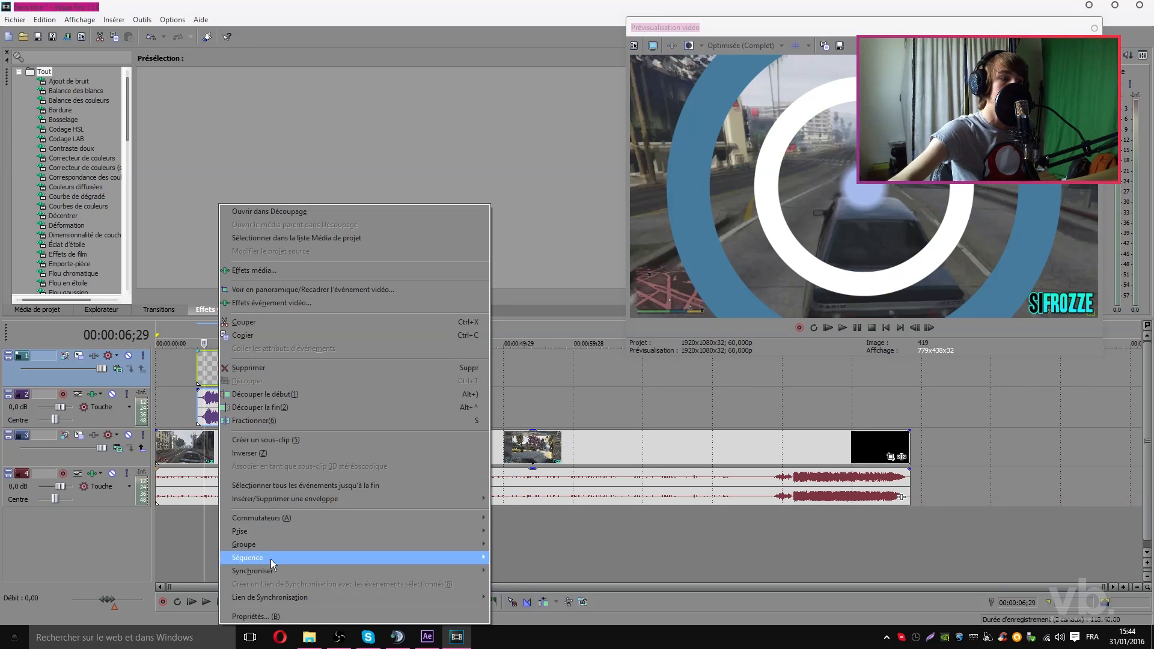
pyautogui.click(265, 620)
pyautogui.click(533, 116)
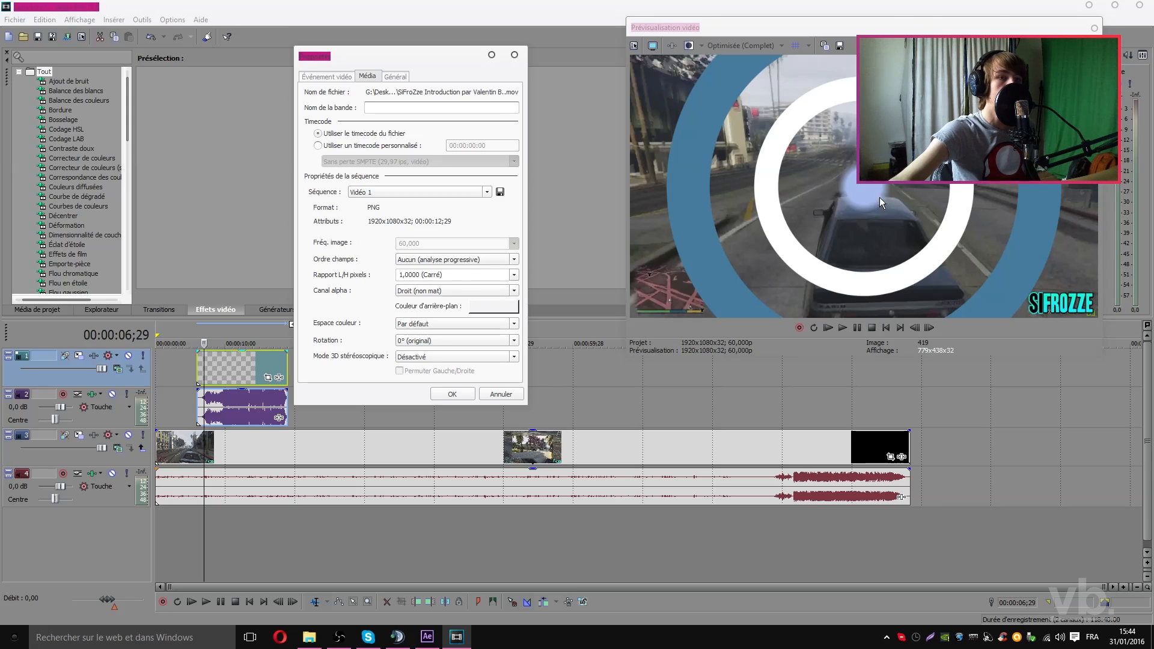
pyautogui.click(511, 290)
pyautogui.click(442, 318)
pyautogui.click(452, 394)
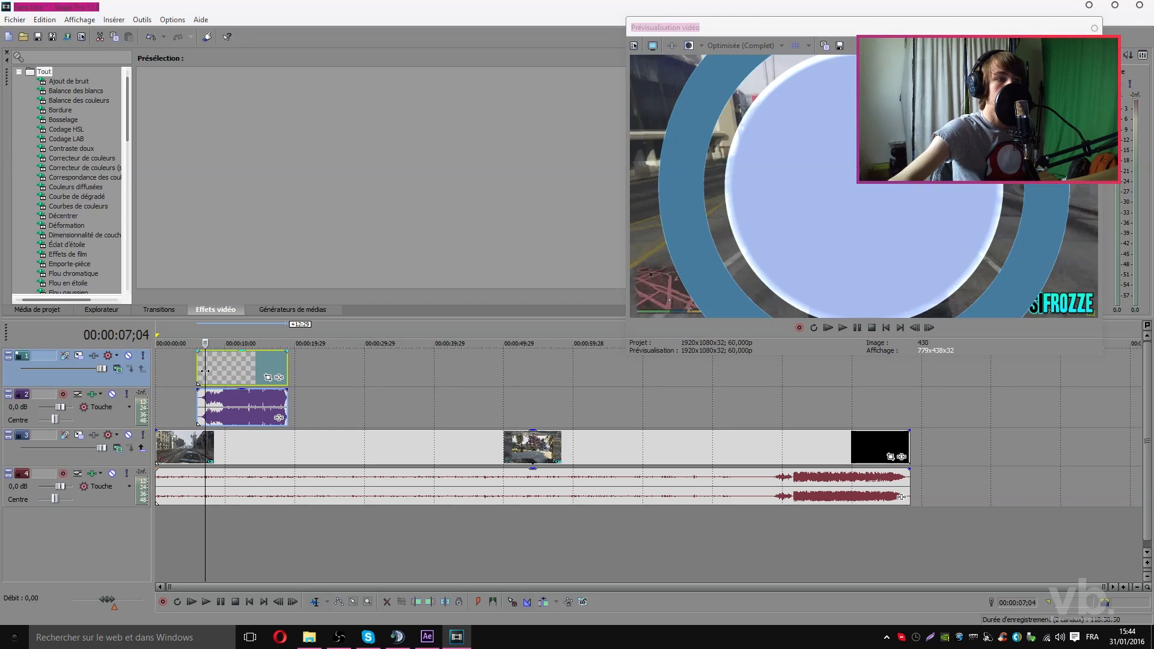
pyautogui.press('space')
# Switch the intro clip's alpha channel back to Droit (non mat) and play the circle transition to compare its edges
pyautogui.rightClick(227, 376)
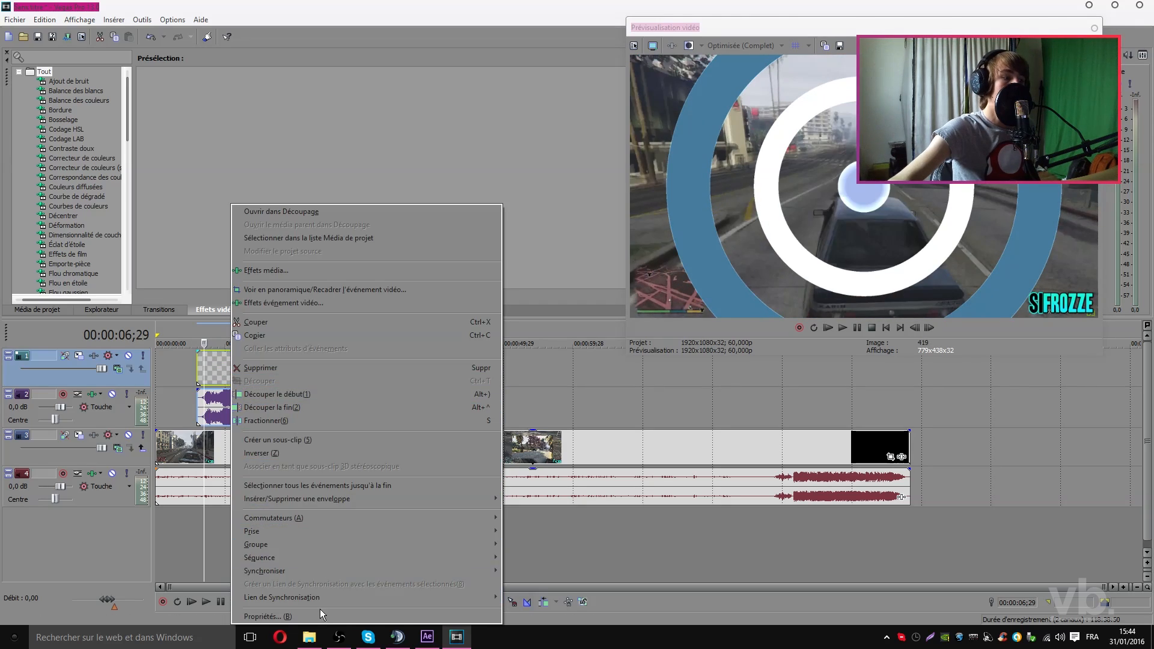
pyautogui.click(343, 617)
pyautogui.click(528, 116)
pyautogui.click(603, 330)
pyautogui.click(598, 362)
pyautogui.click(618, 433)
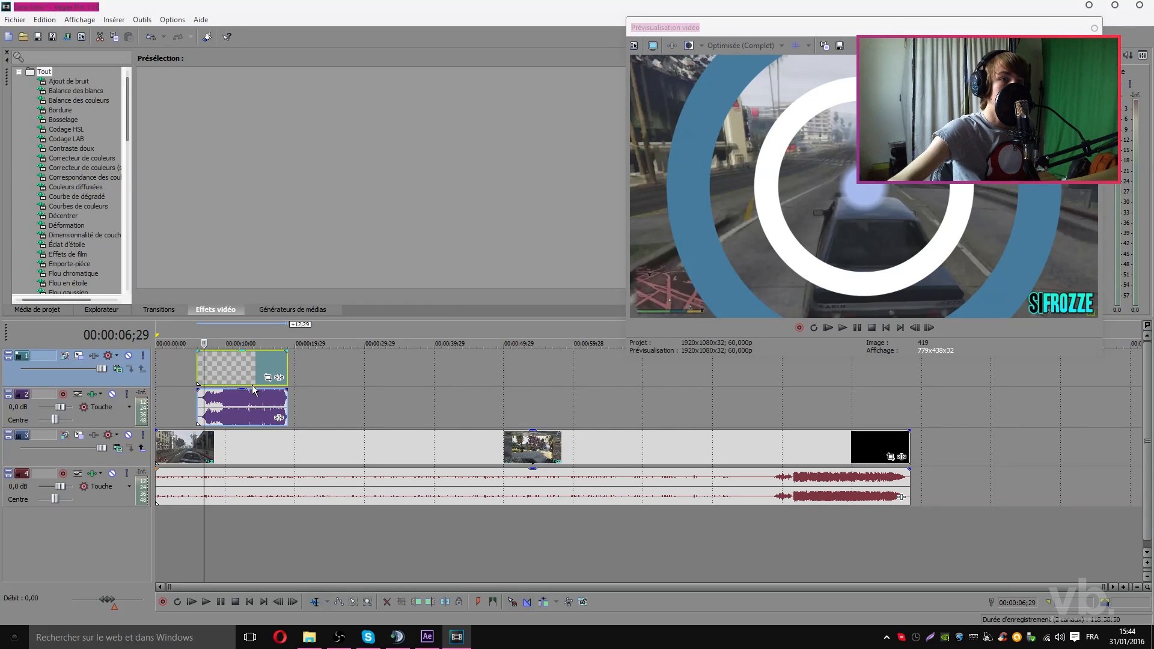
pyautogui.press('space')
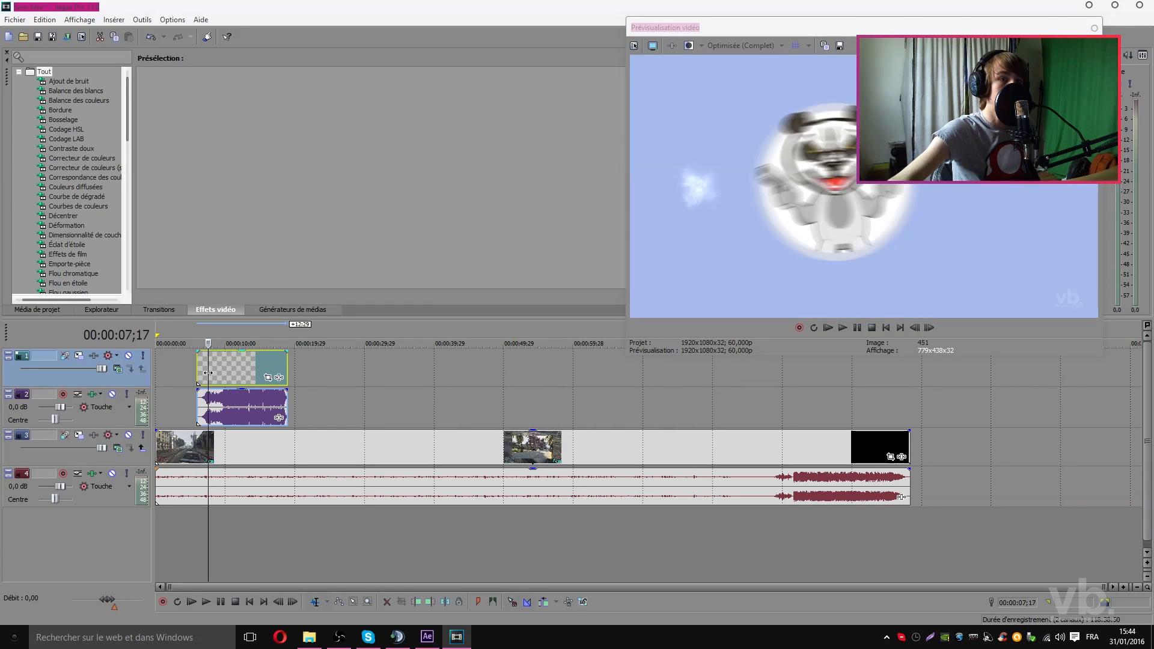
pyautogui.press('space')
# Return the playhead to 00:00:06;29 and try a premultiplied alpha channel again in the intro clip's media properties
pyautogui.moveTo(203, 372); pyautogui.dragTo(204, 373)
pyautogui.rightClick(217, 375)
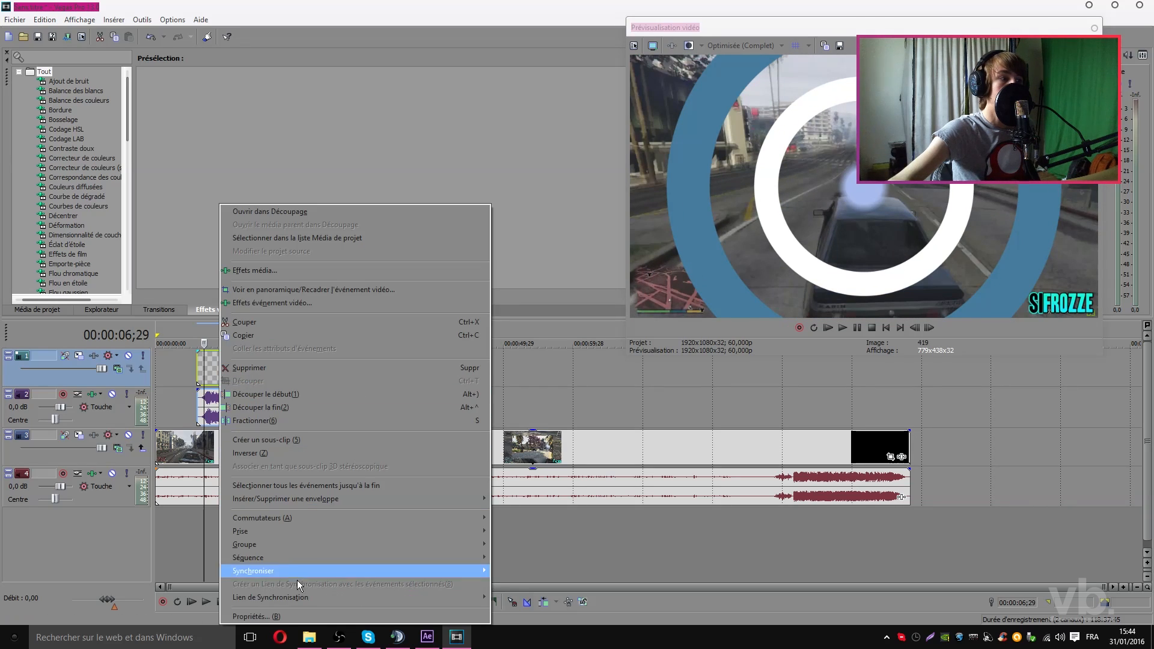
pyautogui.click(287, 624)
pyautogui.click(533, 116)
pyautogui.moveTo(555, 101); pyautogui.dragTo(376, 87)
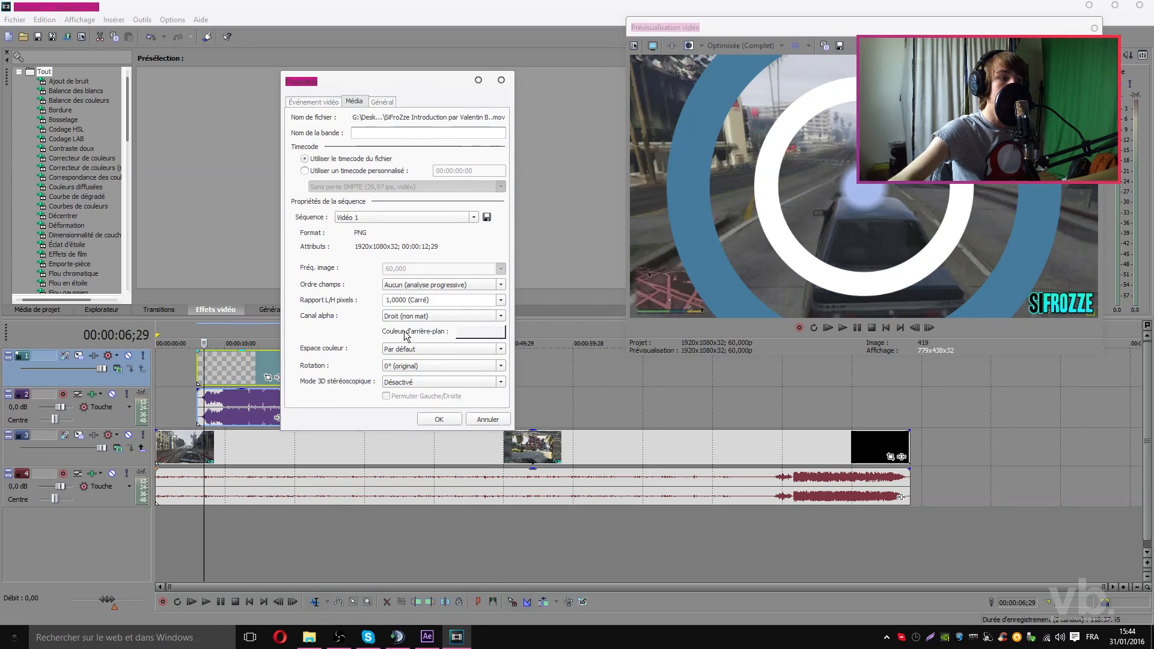
pyautogui.click(442, 316)
pyautogui.click(421, 356)
pyautogui.click(439, 420)
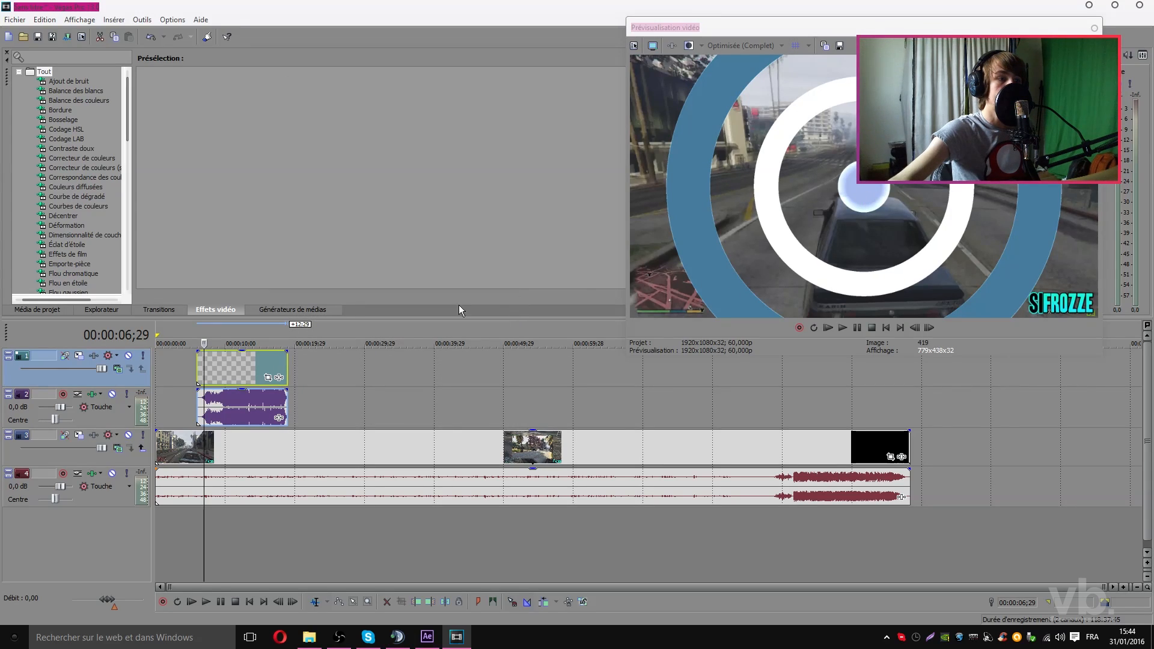
# Restore the intro clip's alpha channel to Droit (non mat) in its media properties
pyautogui.rightClick(231, 379)
pyautogui.click(287, 619)
pyautogui.click(533, 116)
pyautogui.click(594, 331)
pyautogui.click(599, 357)
pyautogui.click(617, 433)
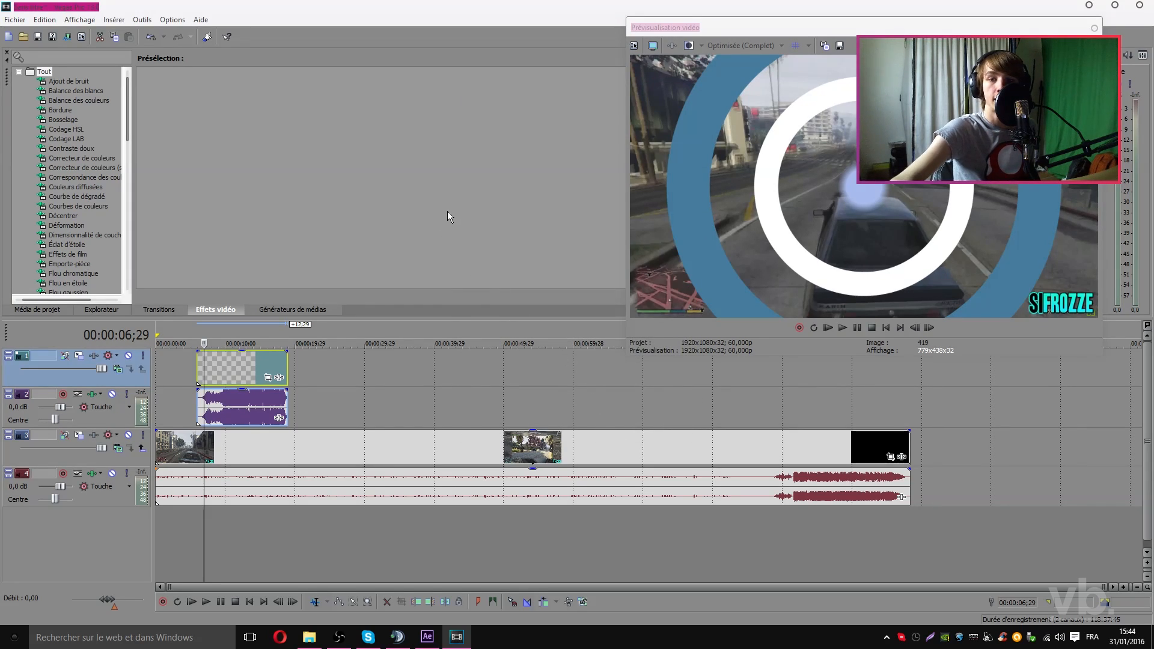